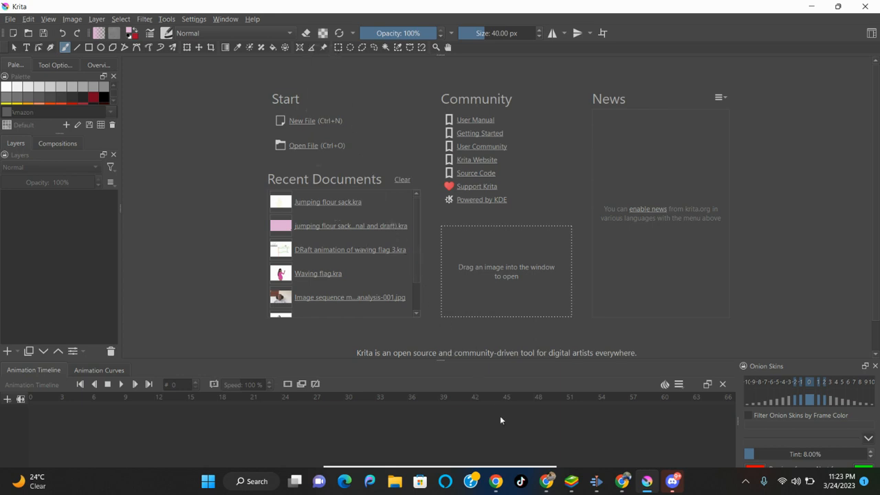
Launch Krita and create a new 1920 × 1080 document.
key(super)
key(super)
key(super)
key(super)
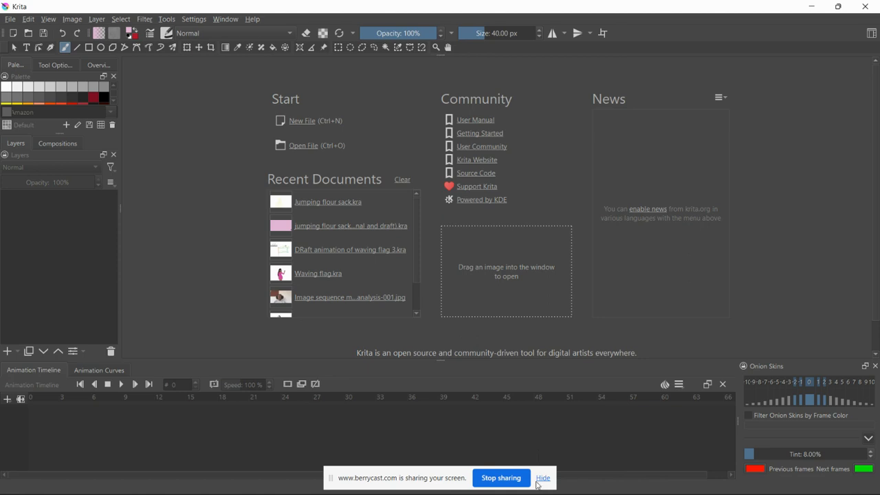
click(542, 479)
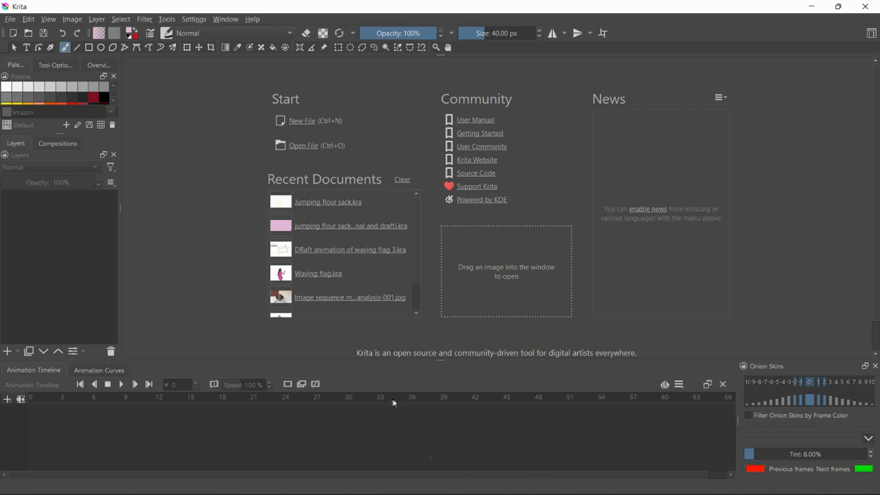
click(308, 119)
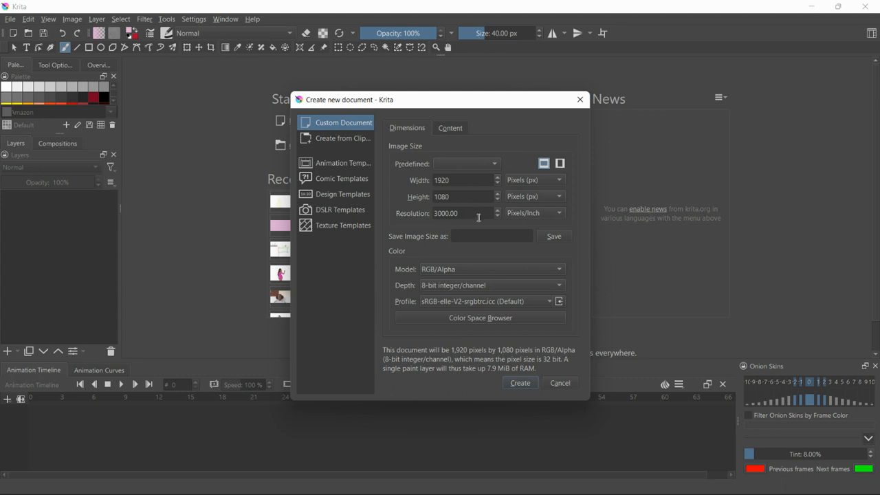
click(507, 385)
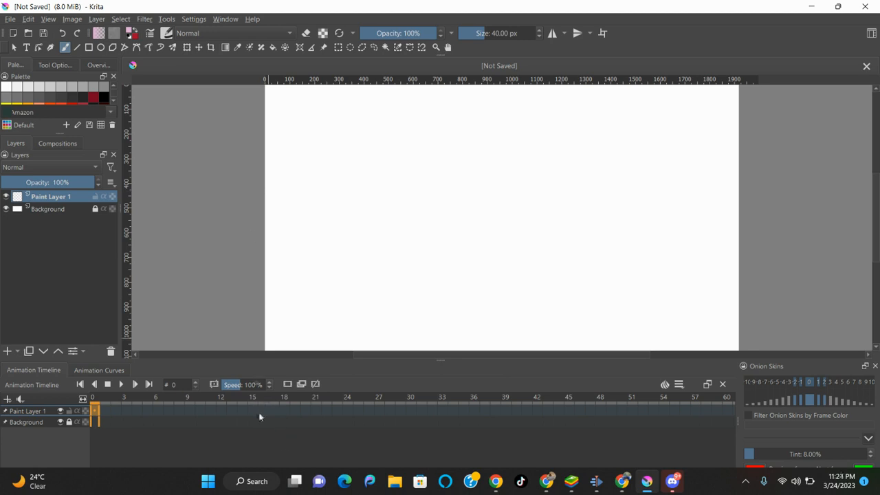
Select frames 2–3 on Paint Layer 1 in the timeline, then return to frame 0.
drag(108, 414, 127, 416)
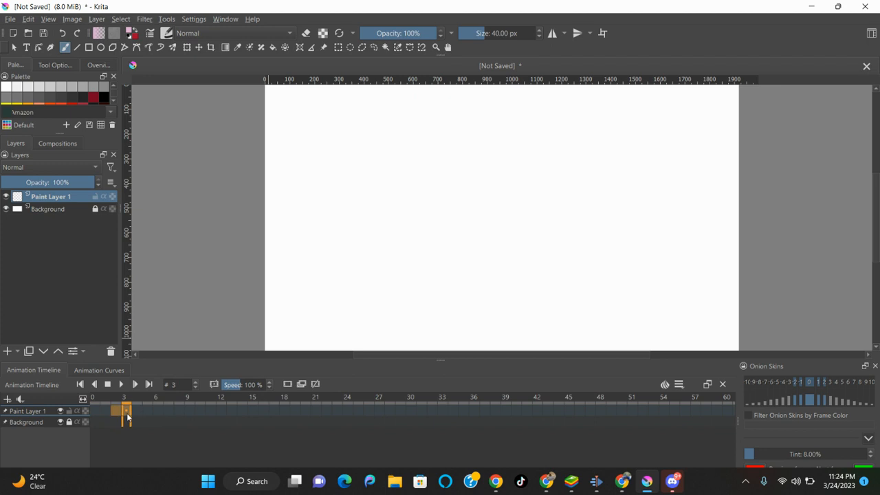
click(136, 414)
click(92, 412)
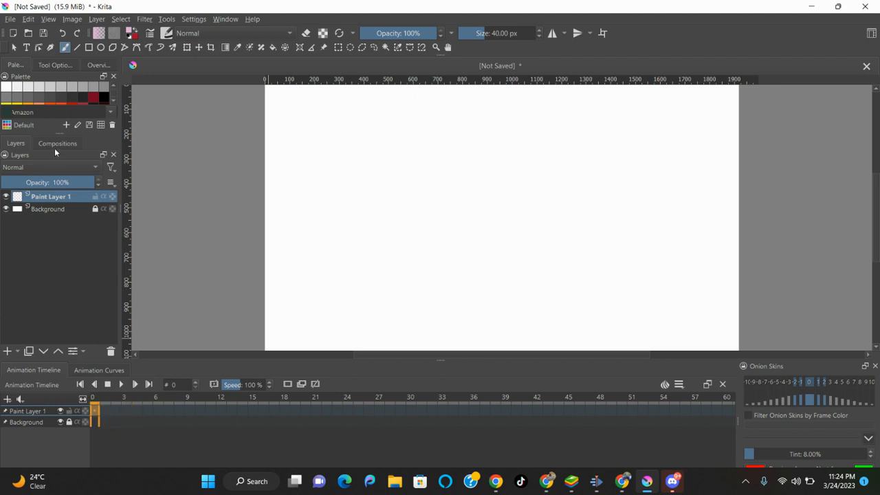
Choose File > Import animation frames...
click(11, 19)
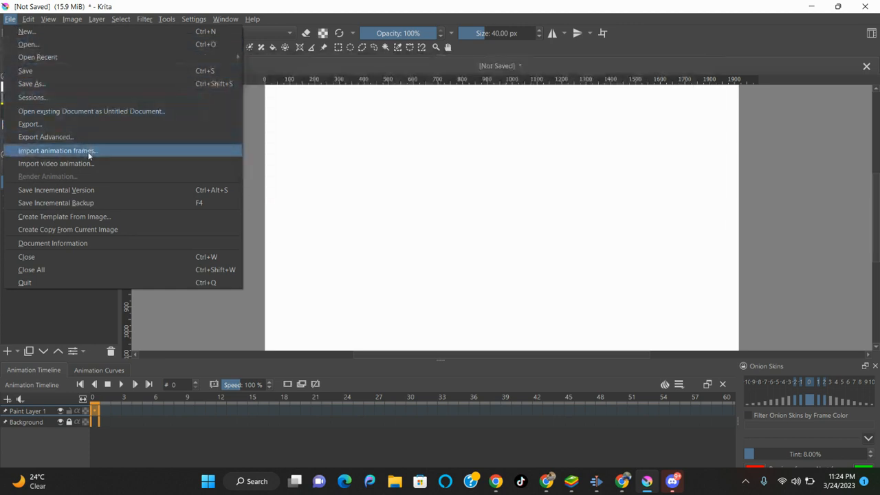
click(88, 155)
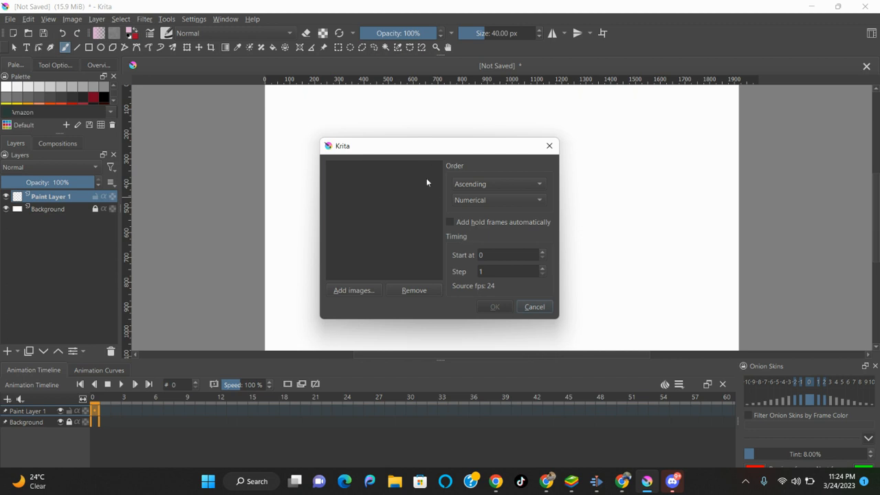
Add every JPG frame from the flag sequence folder in Videos to the import list.
click(369, 291)
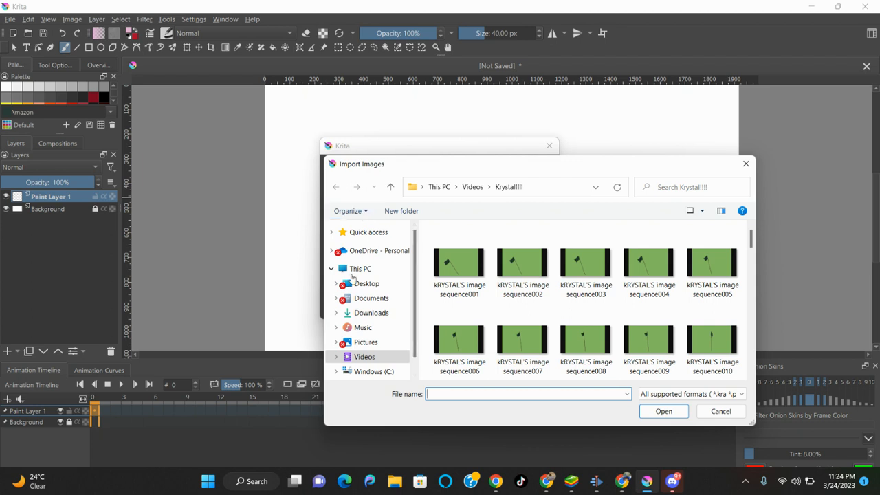
click(362, 348)
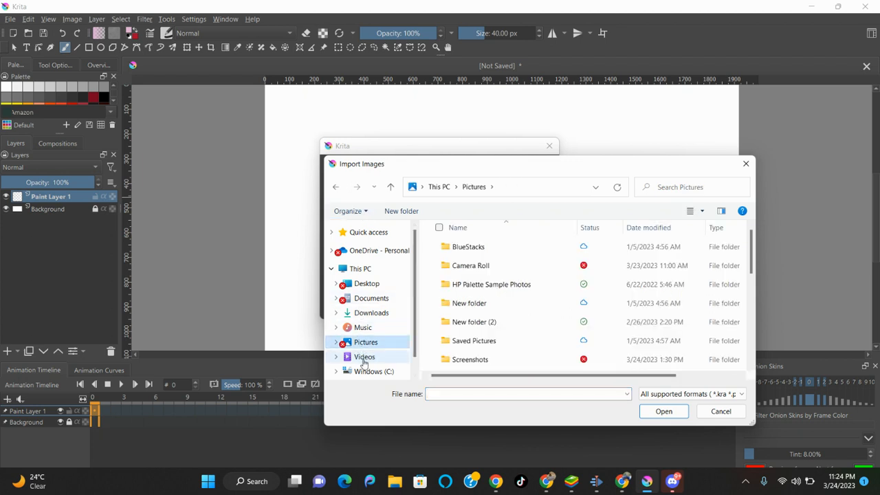
click(364, 359)
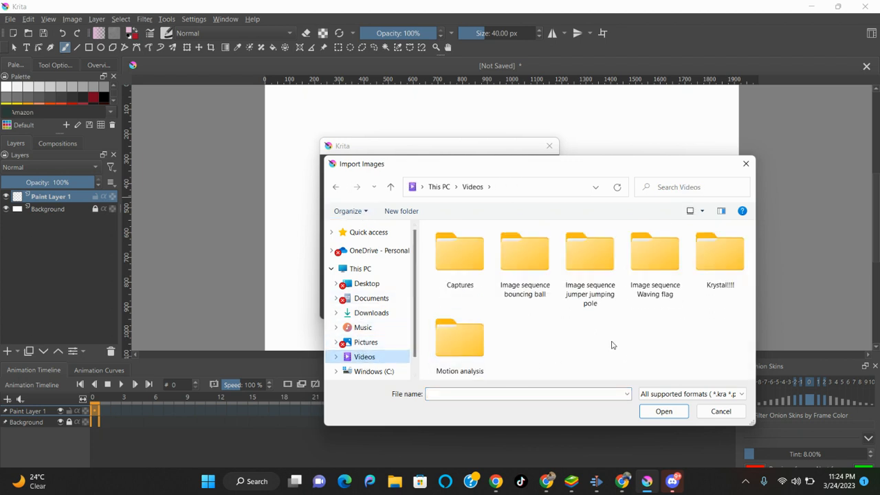
click(721, 268)
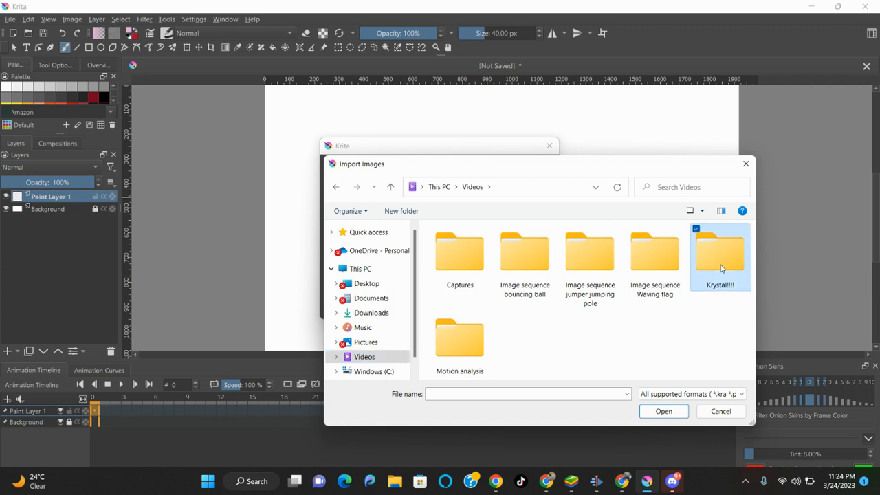
double_click(721, 268)
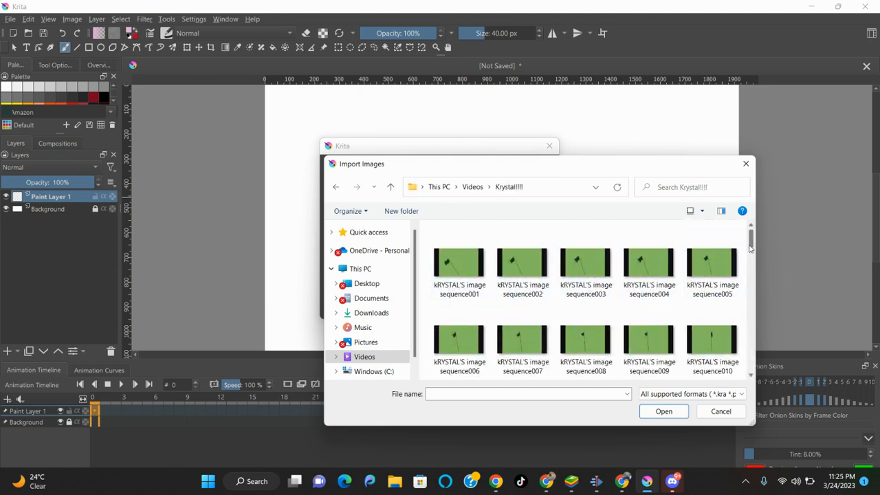
mouse_move(750, 247)
mouse_down()
mouse_move(739, 383)
mouse_move(750, 231)
mouse_up()
drag(426, 237, 743, 441)
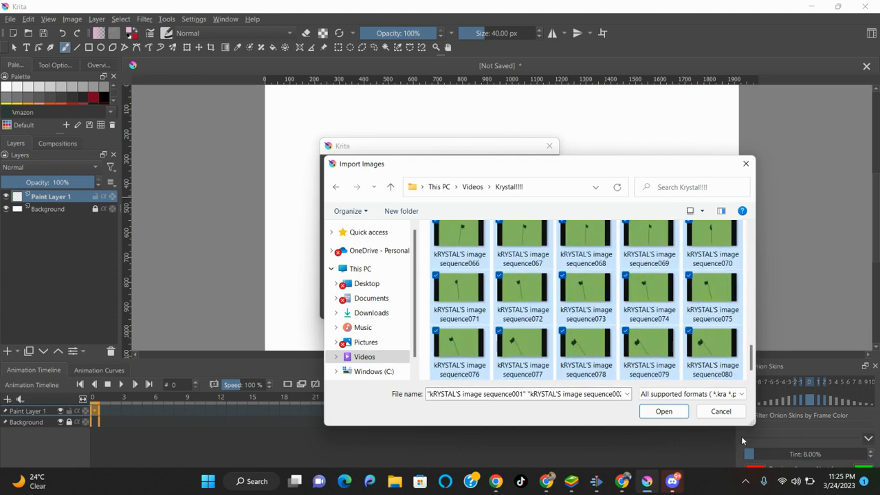
click(665, 411)
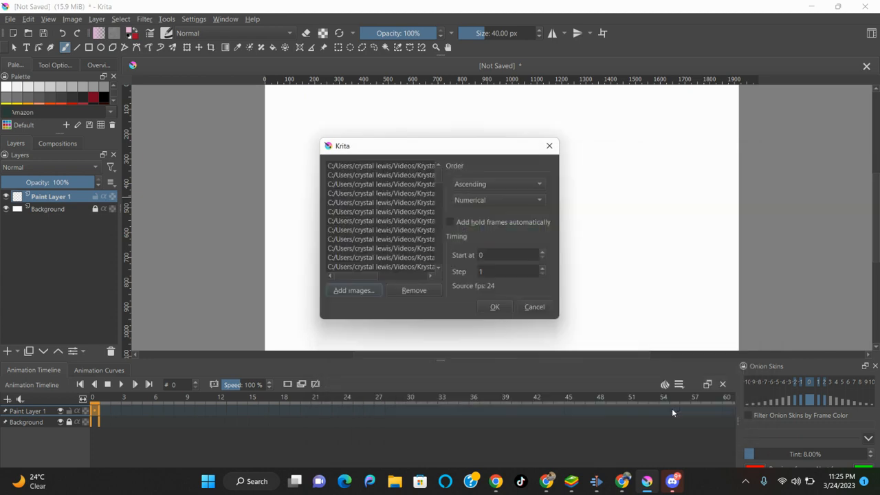
Import the flag frames as a new layer and check frames 1 through 6.
drag(437, 175, 439, 181)
click(489, 310)
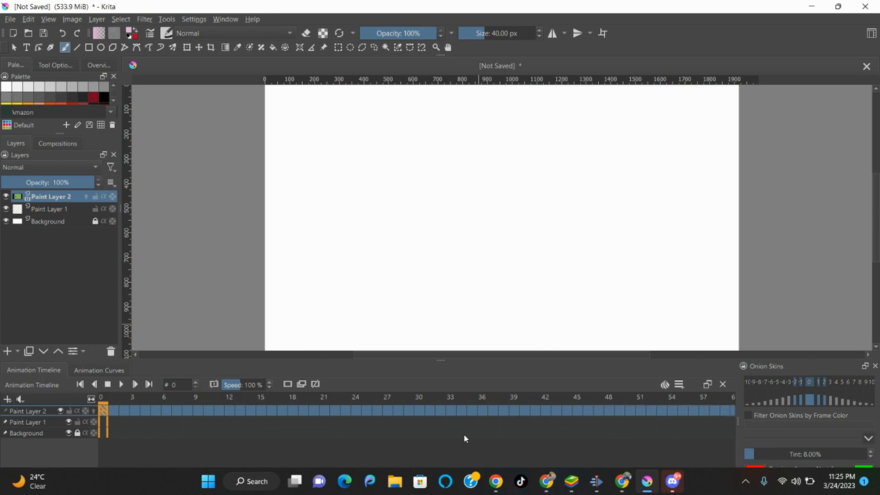
click(112, 410)
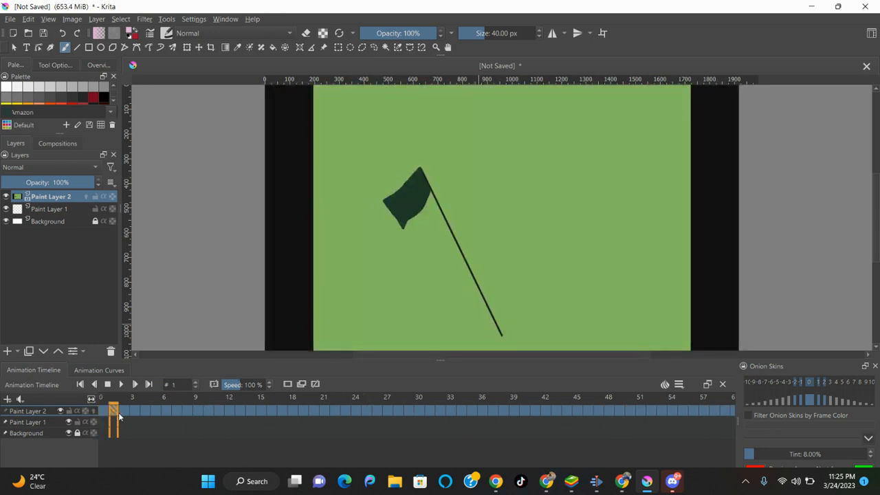
click(122, 412)
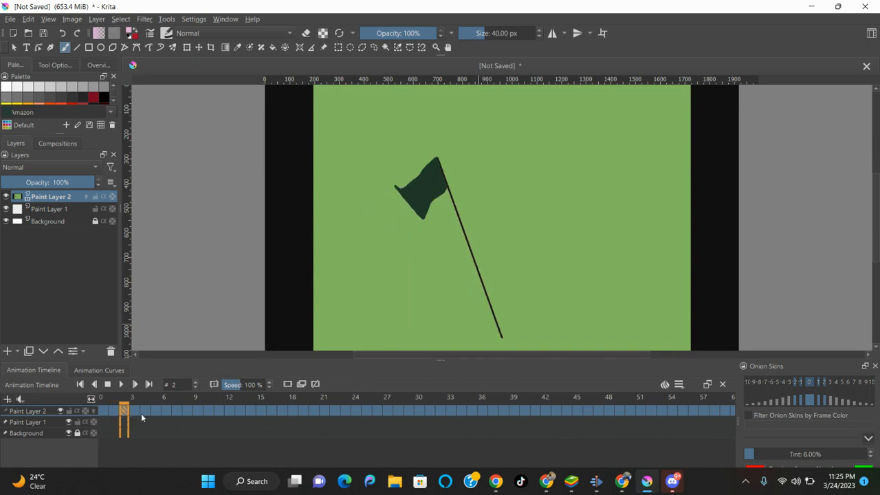
click(144, 415)
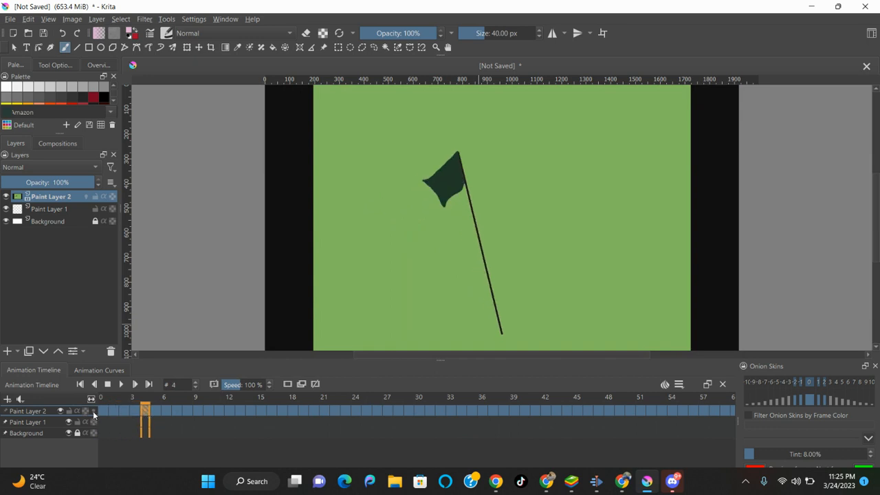
click(168, 413)
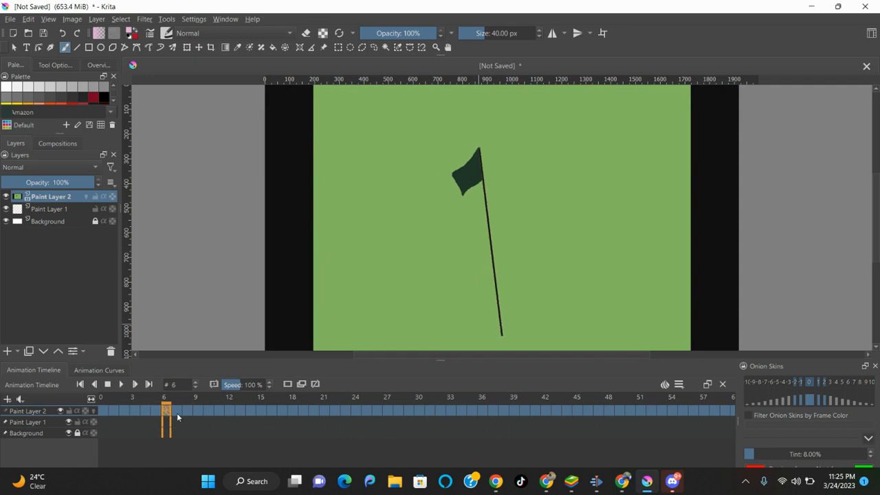
Step through frames 8 to 15, then jump back to frame 0.
click(182, 416)
click(191, 415)
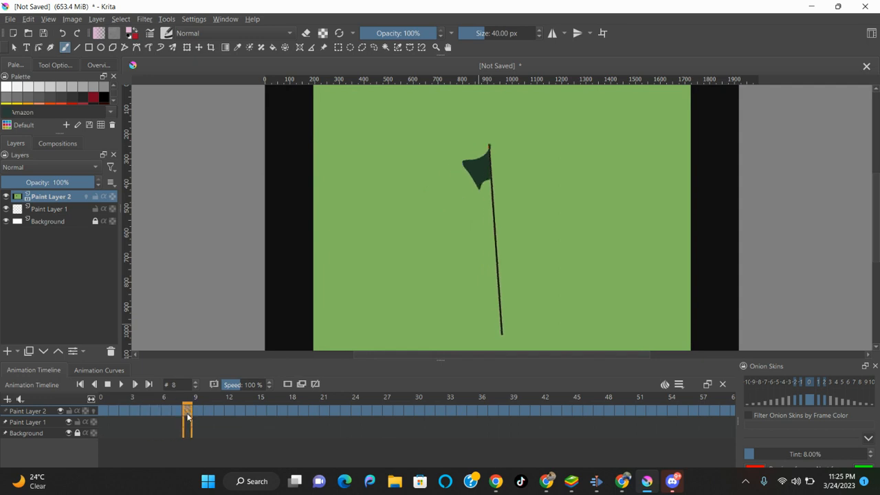
click(195, 415)
click(208, 412)
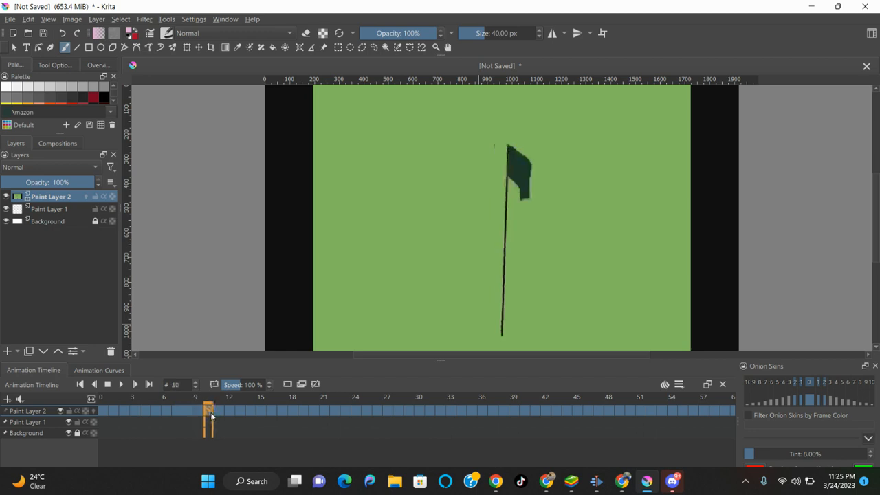
click(217, 412)
click(230, 412)
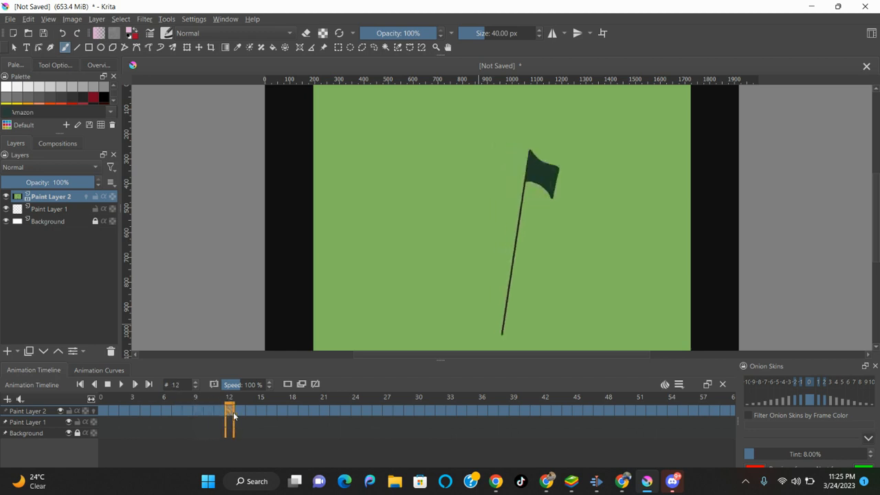
click(242, 413)
click(252, 413)
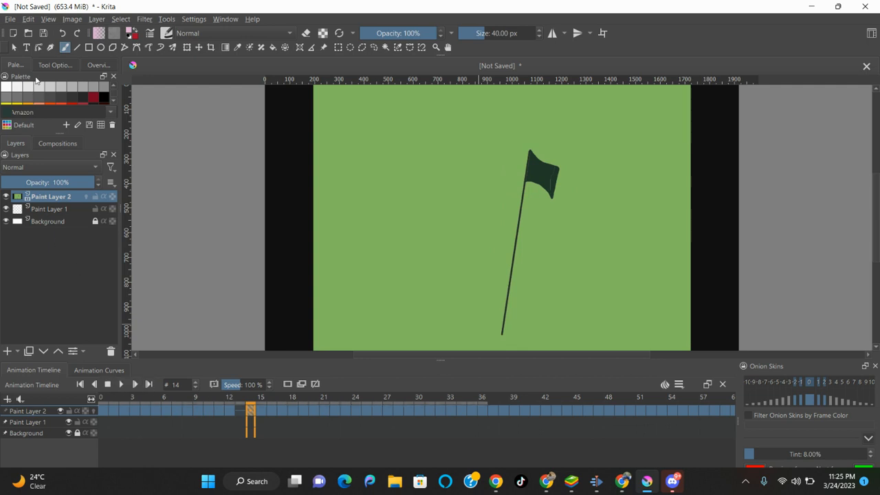
click(63, 36)
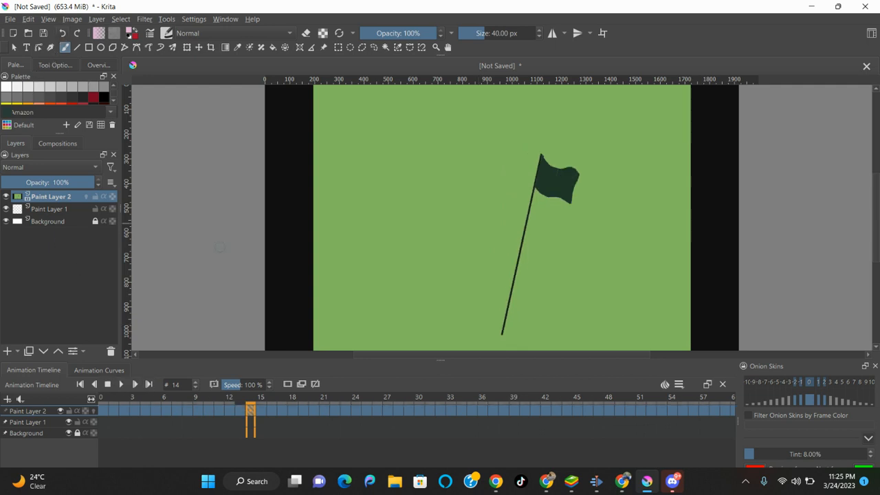
click(261, 410)
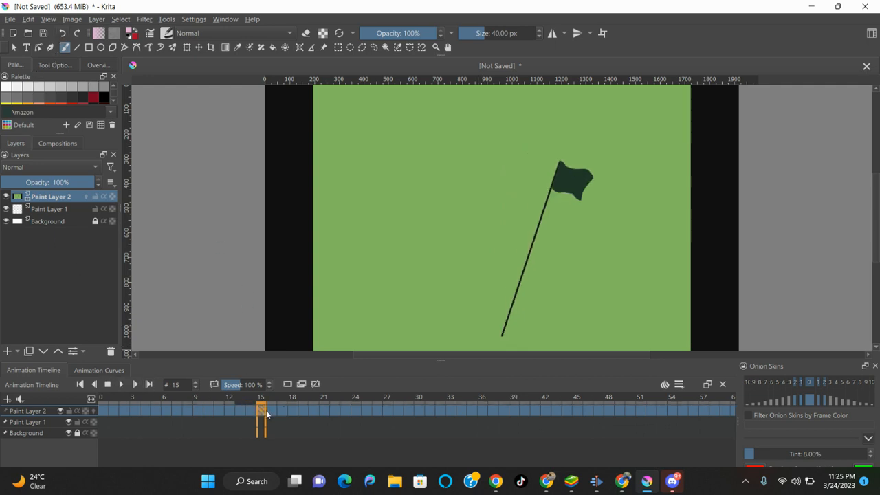
click(103, 415)
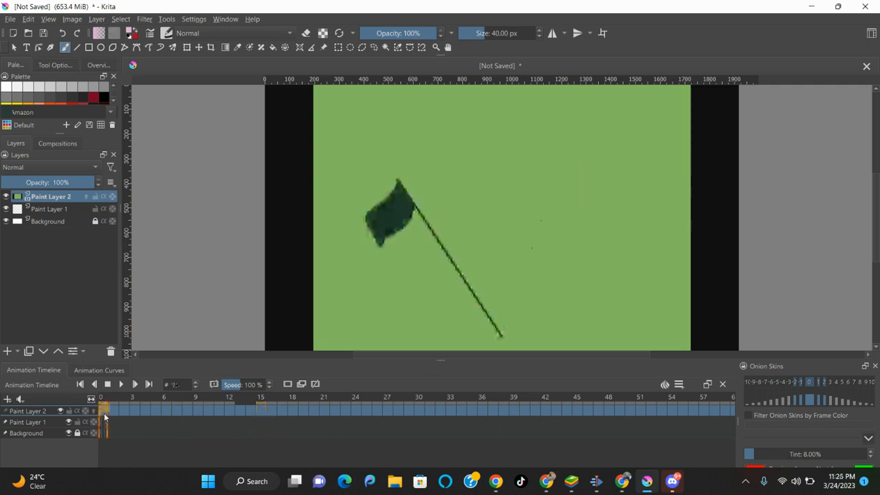
click(6, 351)
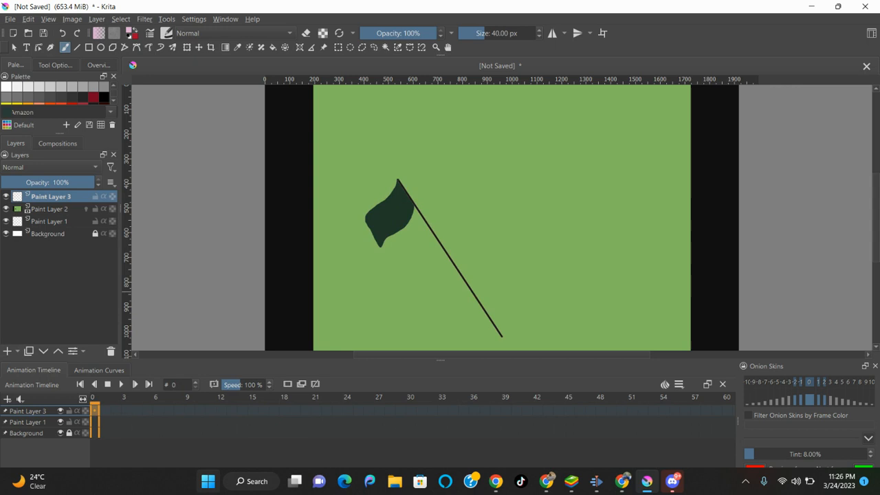
double_click(75, 197)
key(BackSpace)
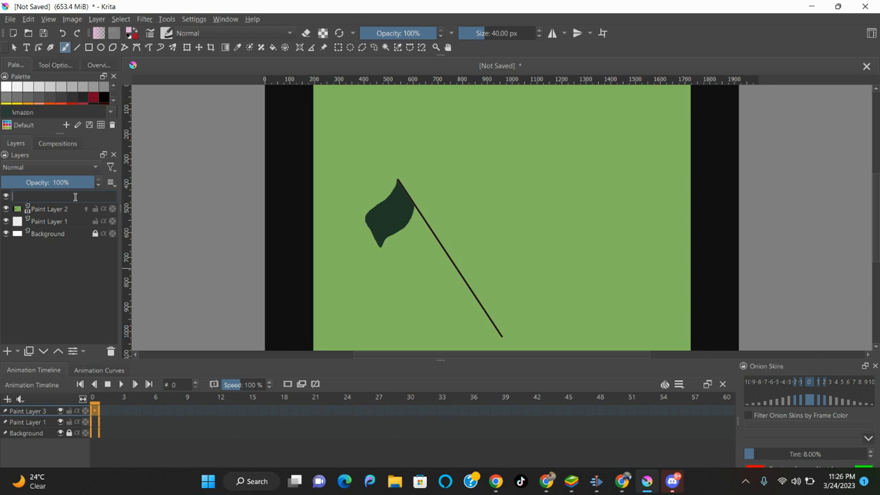
text(trac)
key(BackSpace)
text(ing)
key(Return)
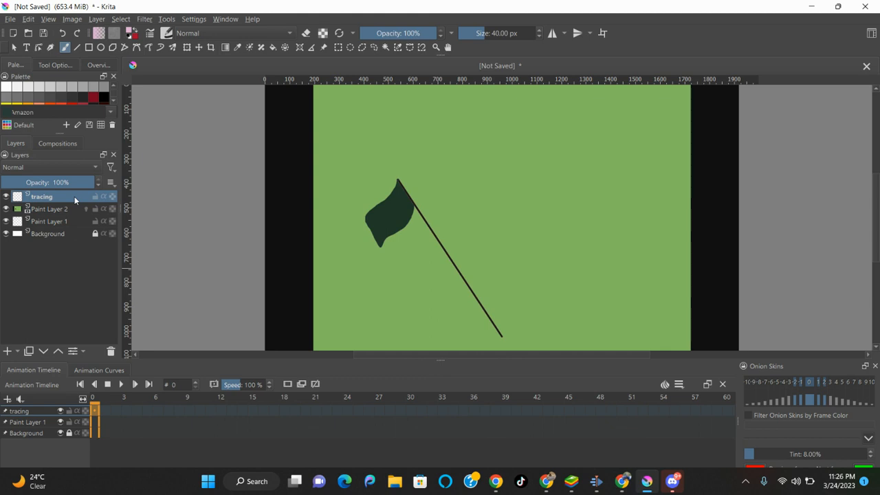
click(103, 412)
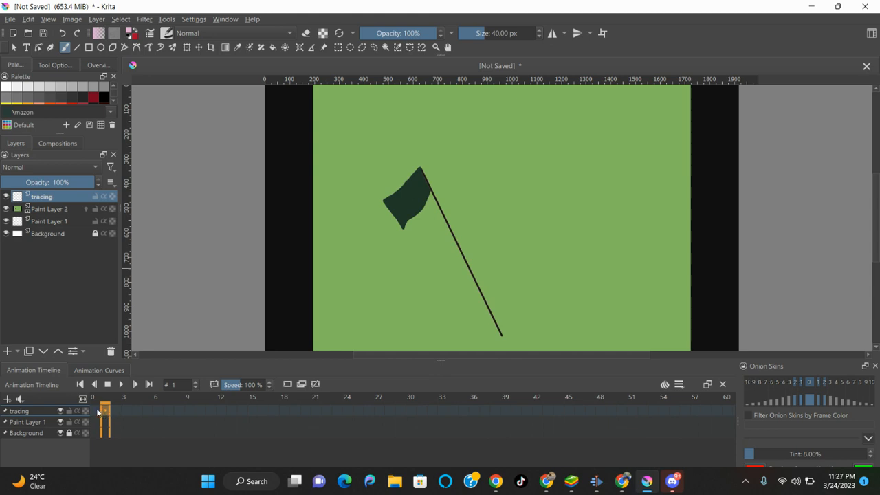
click(96, 411)
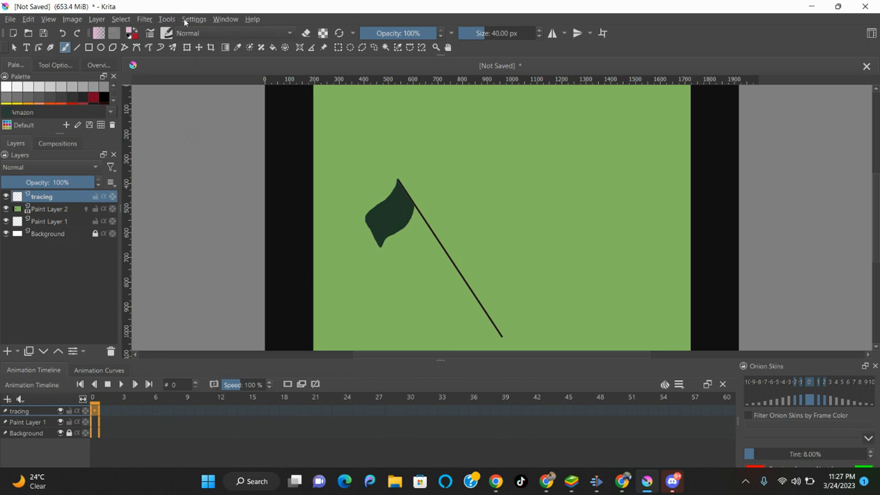
Open and close two extra Krita windows, then select Window > Workspace > Default.
click(224, 20)
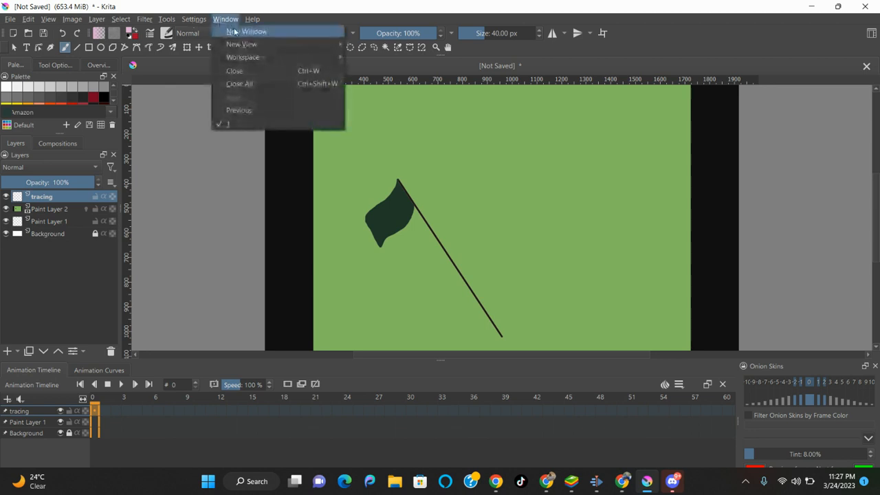
click(235, 32)
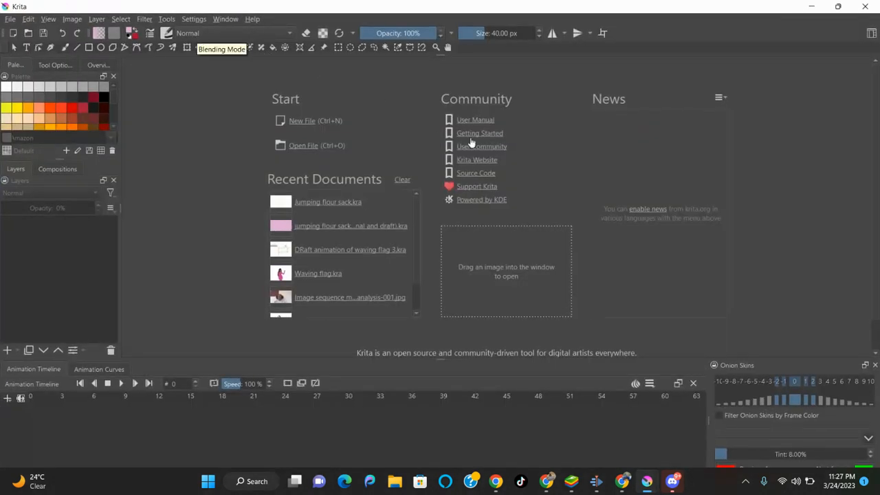
click(812, 6)
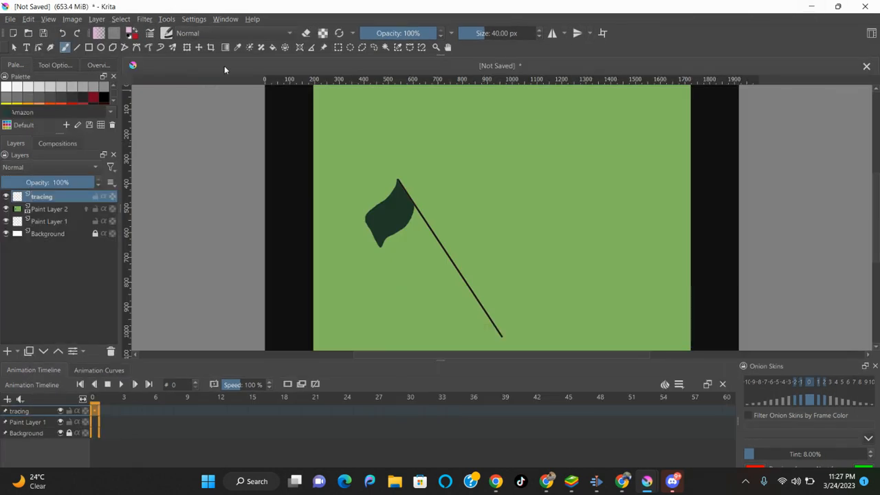
click(225, 19)
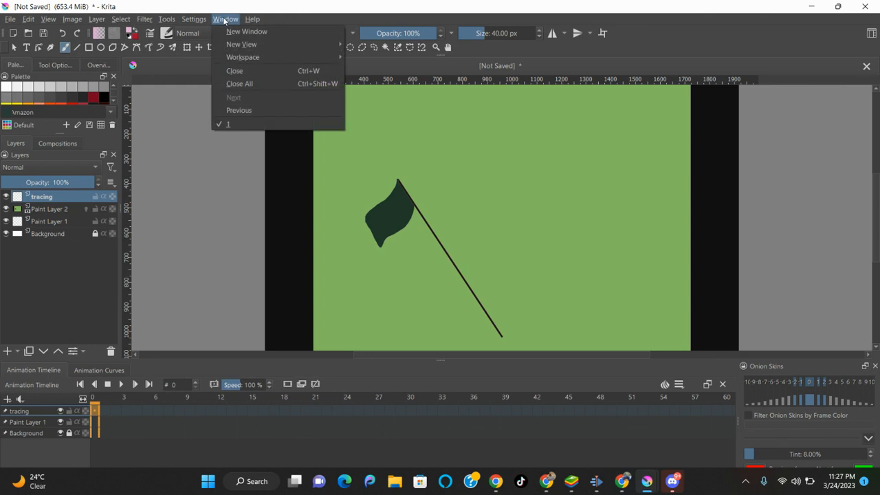
click(280, 33)
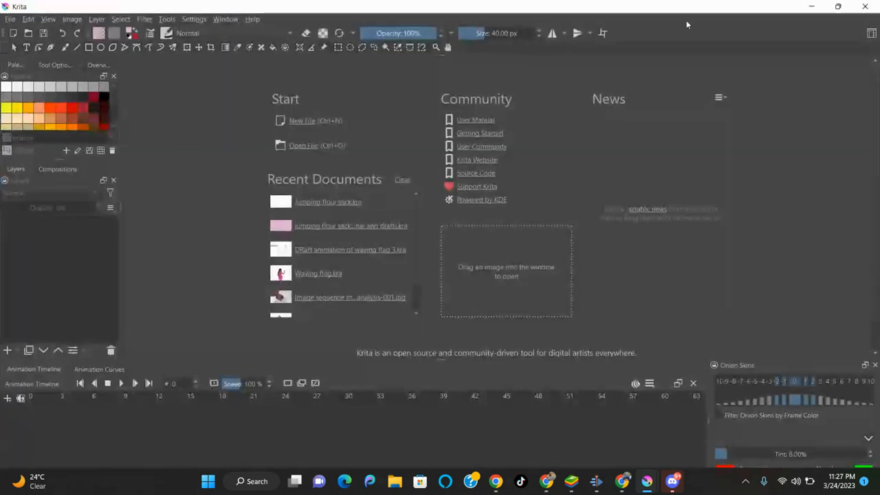
click(865, 6)
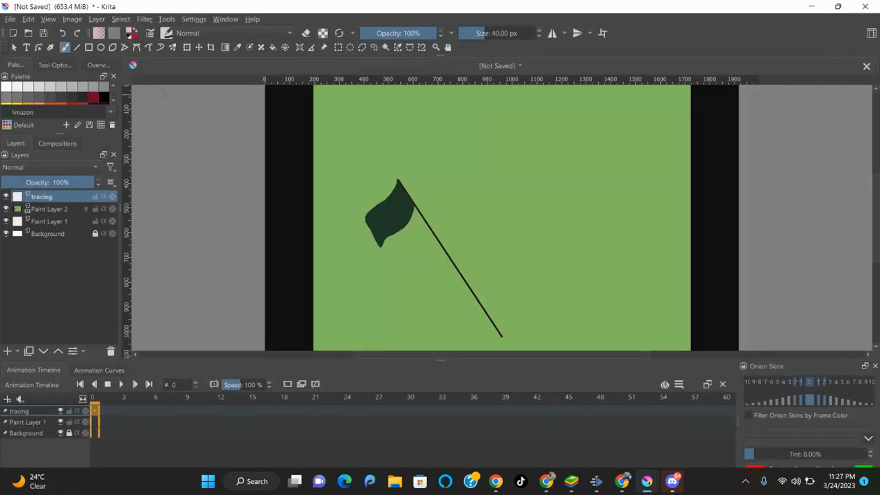
click(220, 20)
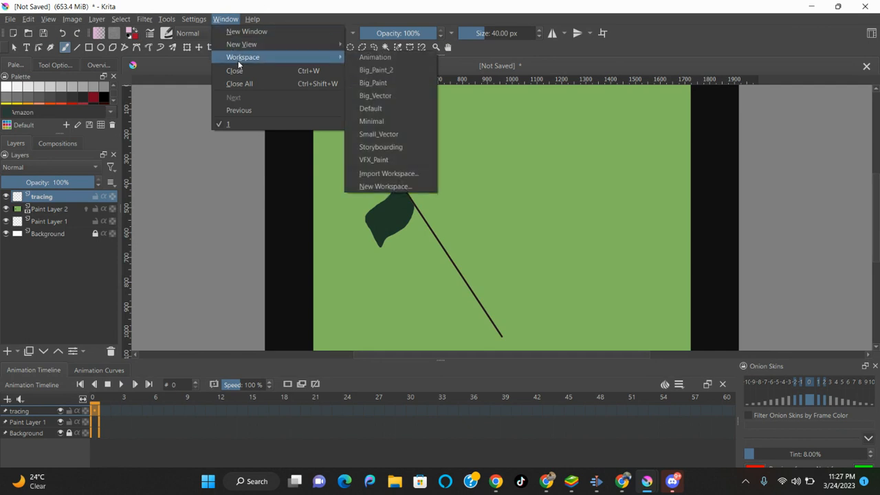
click(383, 112)
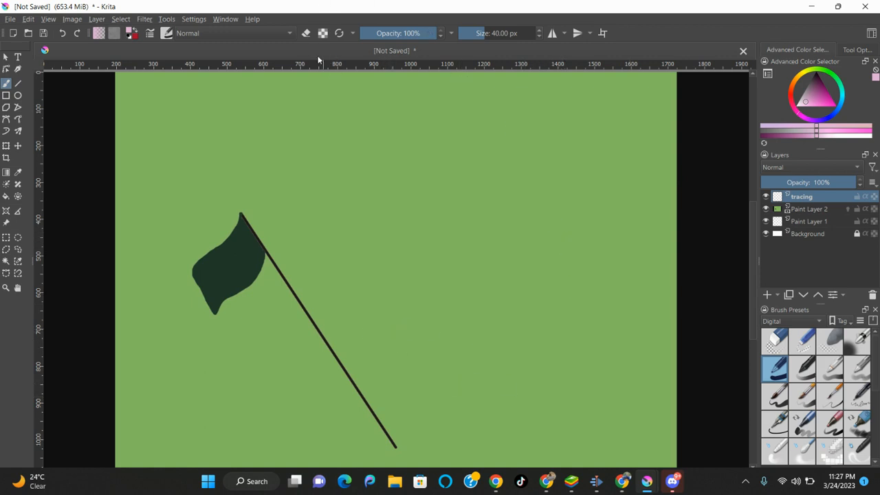
Tick Animation Timeline under Settings > Dockers to restore the timeline panel.
click(227, 19)
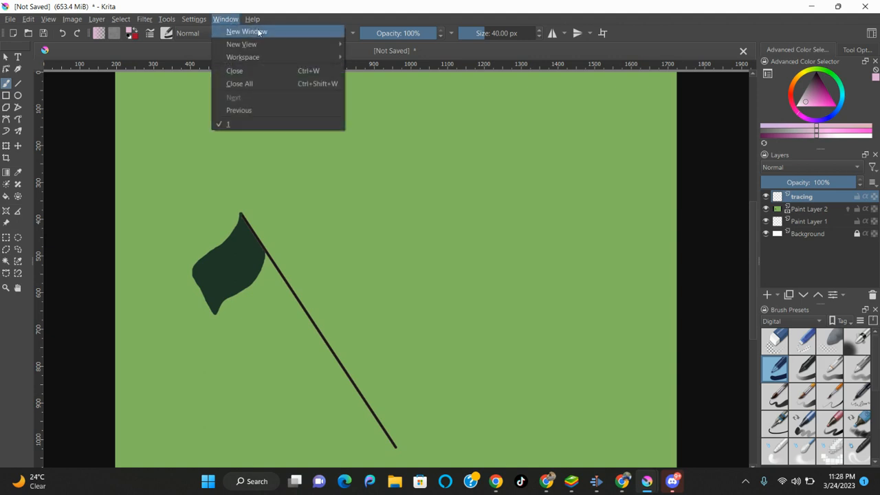
mouse_move(269, 56)
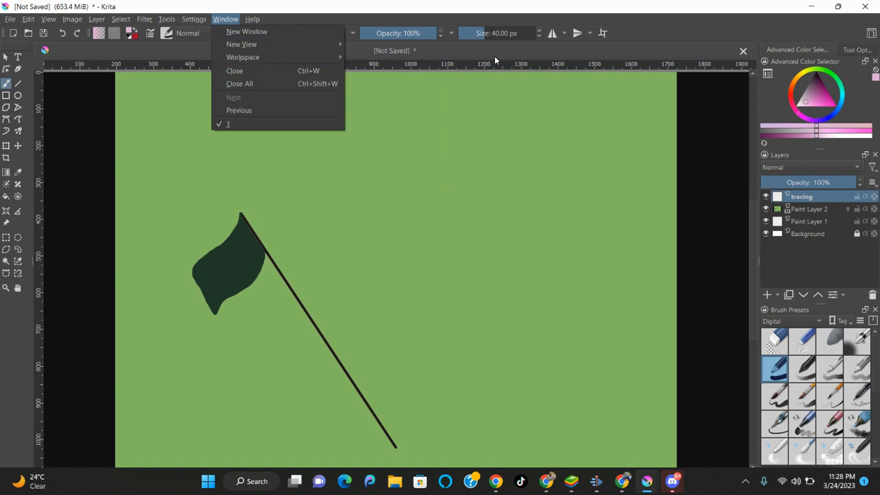
click(167, 20)
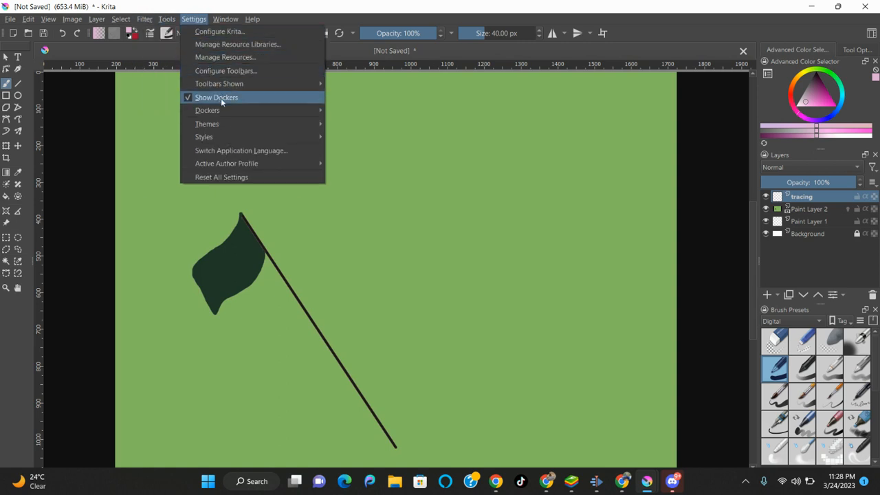
mouse_move(229, 113)
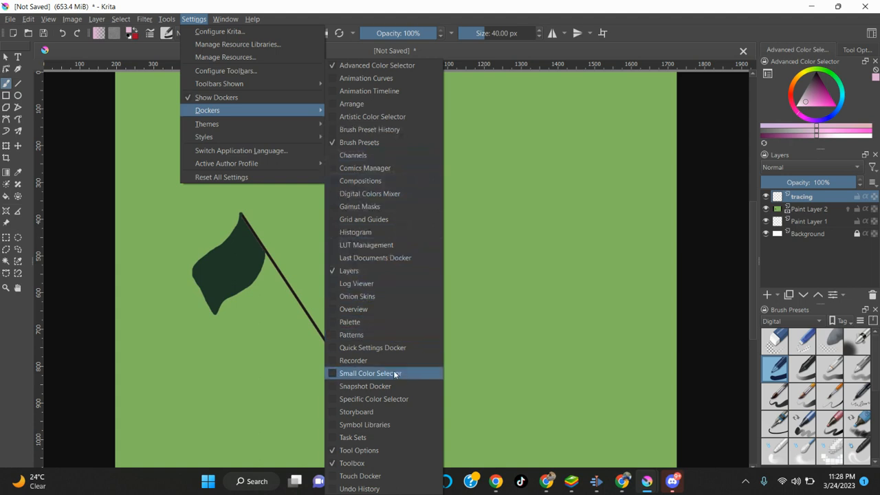
click(400, 93)
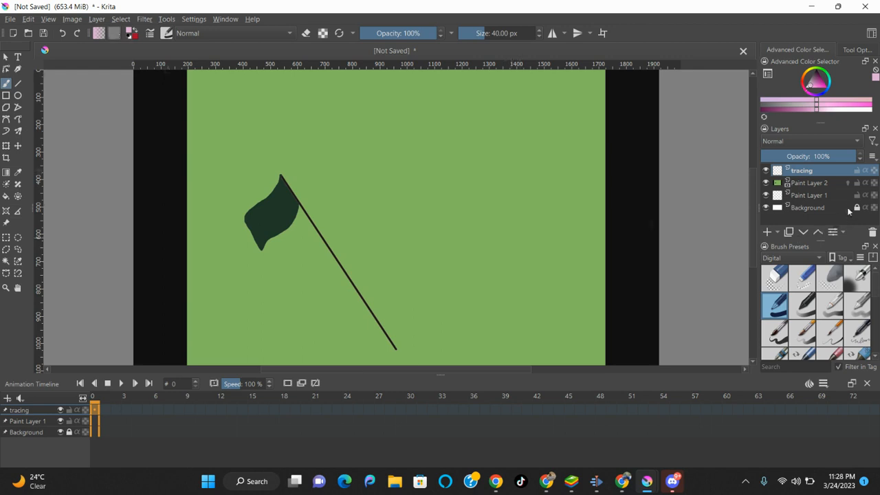
Paint pink over the flag and pole on frame 0, then advance to frame 1.
mouse_move(829, 197)
mouse_move(265, 233)
mouse_down()
mouse_move(258, 210)
mouse_move(274, 241)
mouse_move(274, 217)
mouse_move(251, 212)
mouse_move(274, 220)
mouse_move(280, 206)
mouse_move(272, 219)
mouse_move(272, 199)
mouse_move(279, 222)
mouse_move(284, 186)
mouse_move(292, 204)
mouse_move(280, 182)
mouse_move(396, 342)
mouse_up()
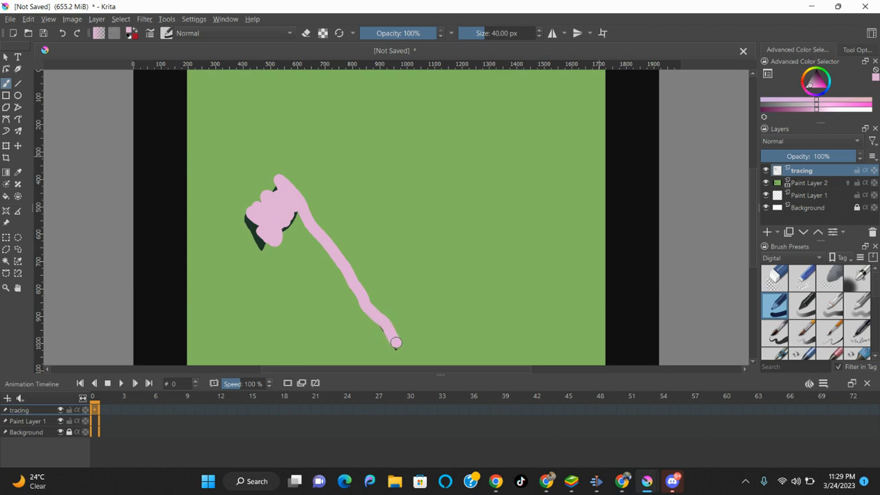
key(period)
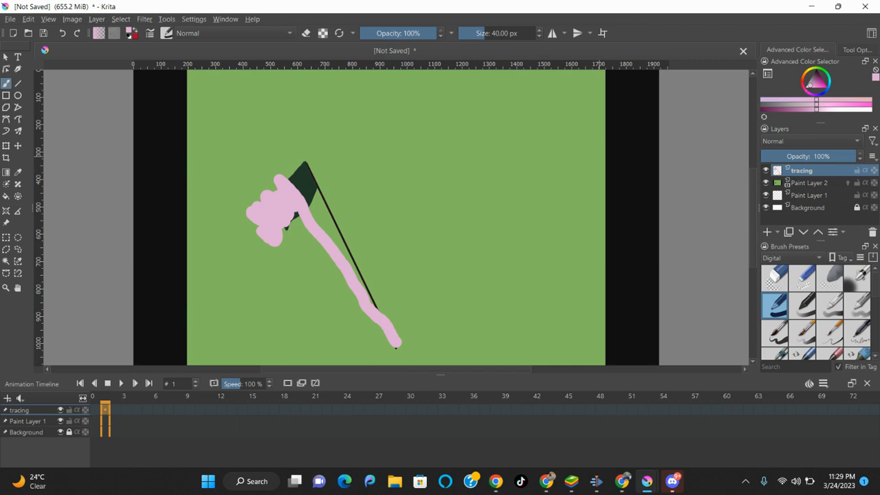
Create blank frames 1, 2 and 3 on the tracing layer, painting pink over the flag and pole on each.
right_click(106, 408)
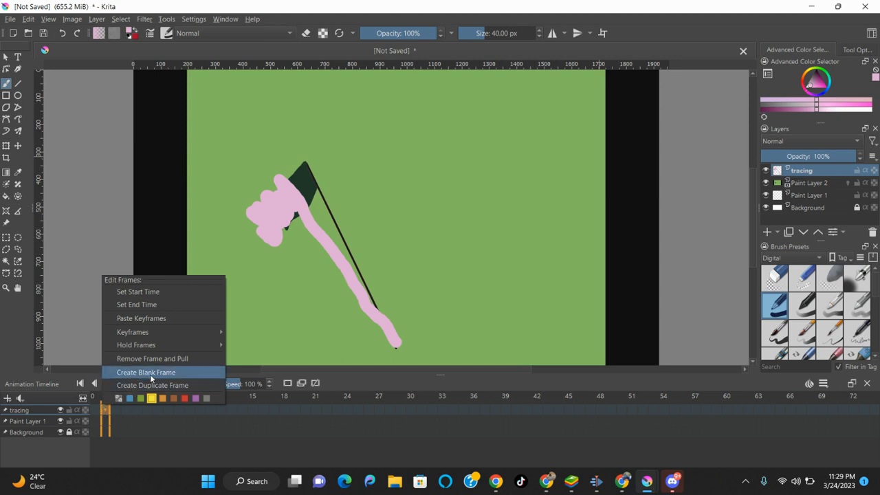
click(150, 372)
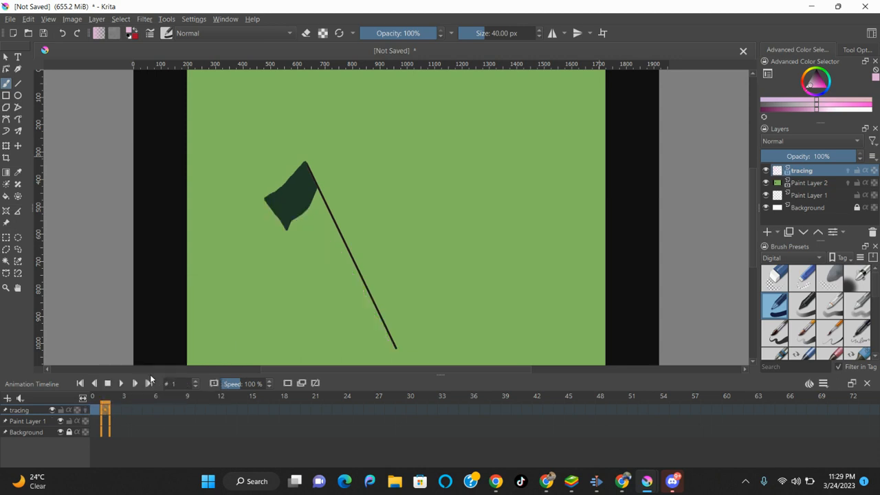
mouse_move(279, 198)
mouse_down()
mouse_move(290, 222)
mouse_move(282, 197)
mouse_move(290, 217)
mouse_move(294, 188)
mouse_move(291, 209)
mouse_move(300, 196)
mouse_move(292, 188)
mouse_move(295, 206)
mouse_move(294, 187)
mouse_move(306, 196)
mouse_move(300, 168)
mouse_move(306, 201)
mouse_move(301, 174)
mouse_move(312, 193)
mouse_move(306, 168)
mouse_move(398, 345)
mouse_up()
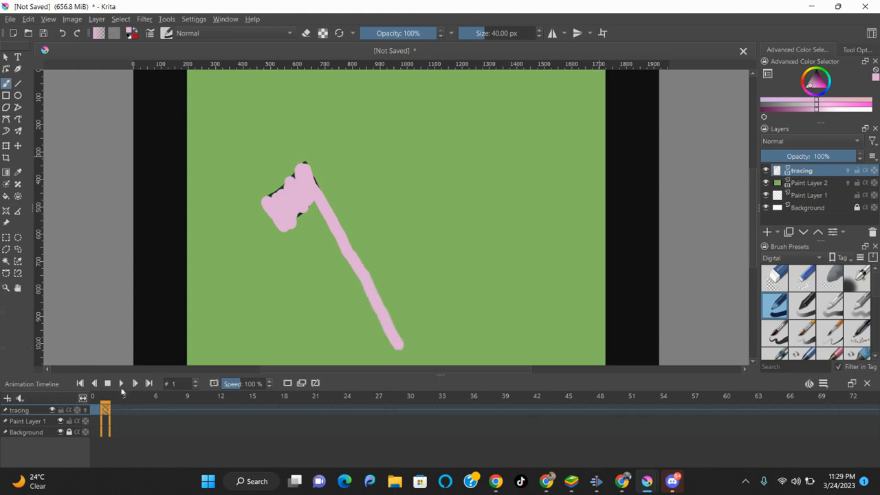
click(116, 410)
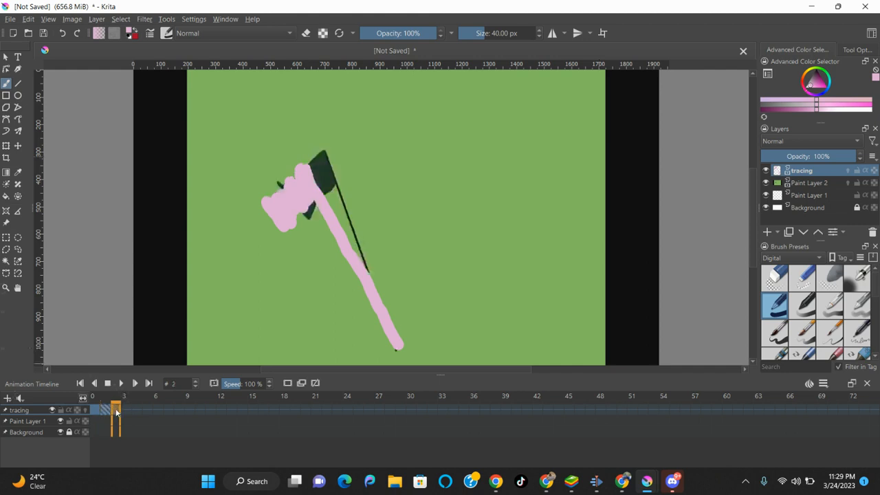
right_click(116, 412)
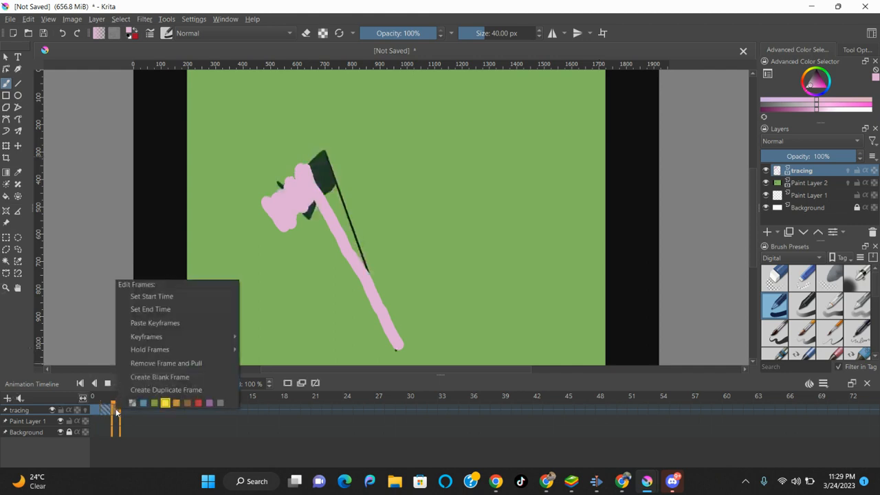
click(158, 378)
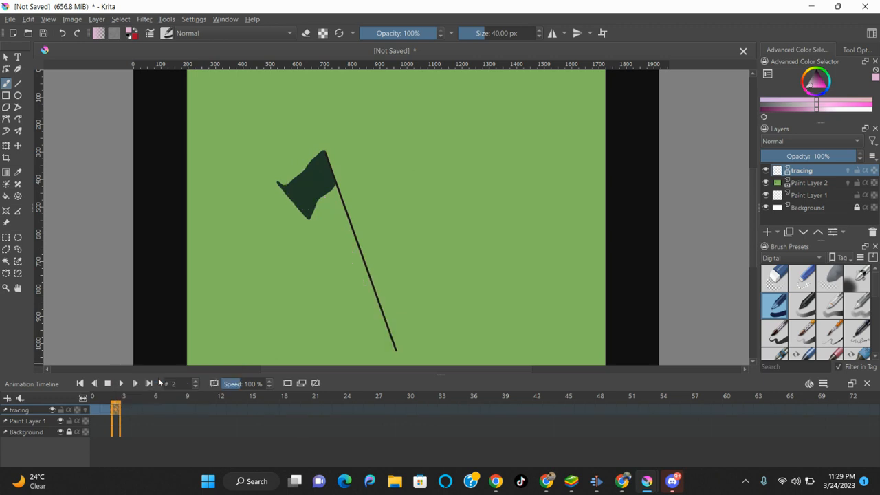
mouse_move(278, 187)
mouse_down()
mouse_move(303, 206)
mouse_move(295, 196)
mouse_move(308, 185)
mouse_move(314, 200)
mouse_move(320, 159)
mouse_move(401, 345)
mouse_up()
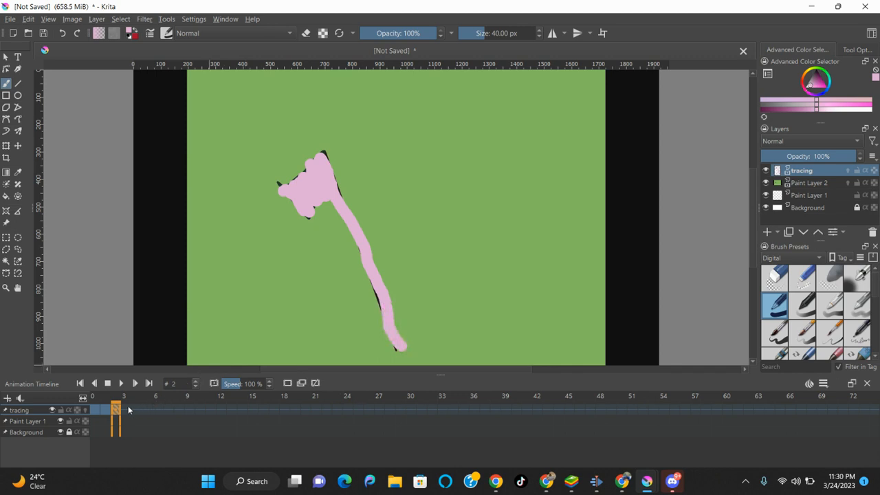
click(127, 410)
right_click(127, 410)
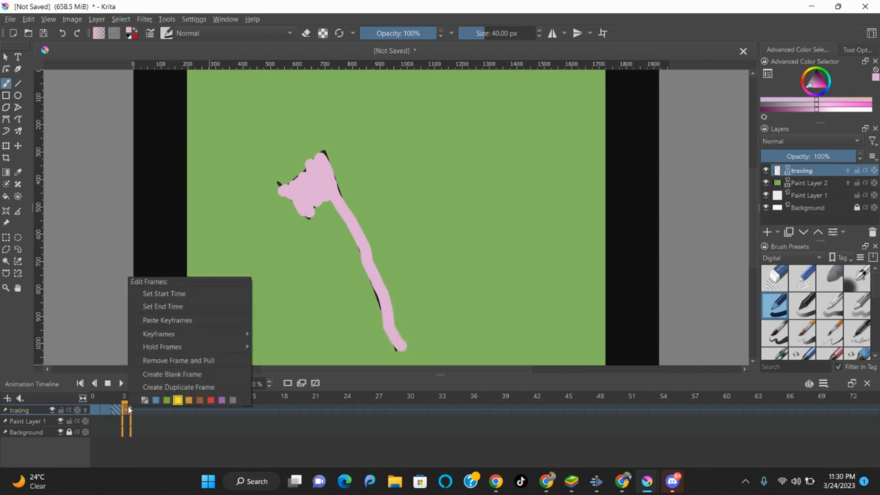
click(181, 376)
mouse_move(300, 210)
mouse_down()
mouse_move(294, 187)
mouse_move(316, 199)
mouse_move(301, 172)
mouse_move(324, 192)
mouse_move(309, 156)
mouse_move(341, 199)
mouse_move(344, 227)
mouse_move(403, 346)
mouse_up()
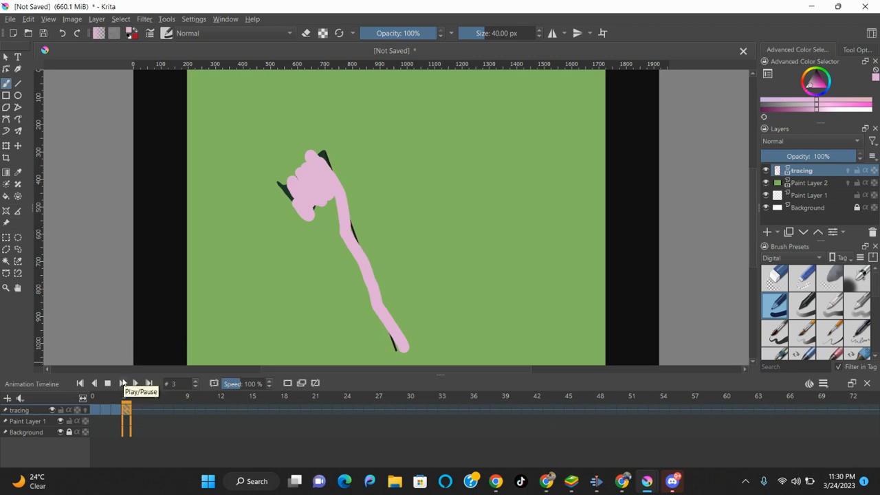
Play the animation from frame 0 and stop it.
click(122, 383)
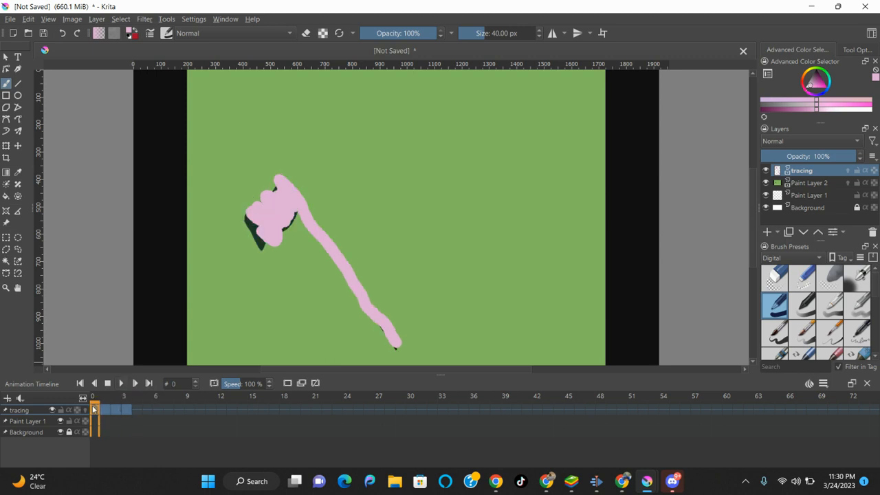
click(122, 383)
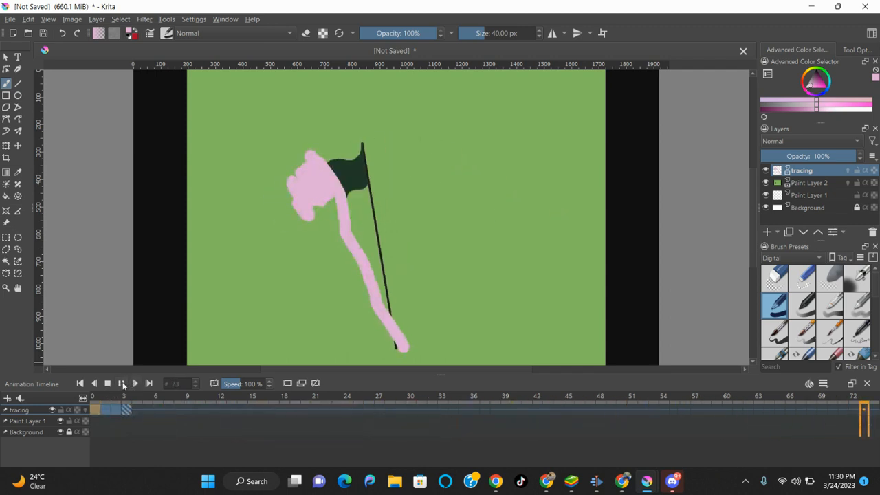
click(121, 383)
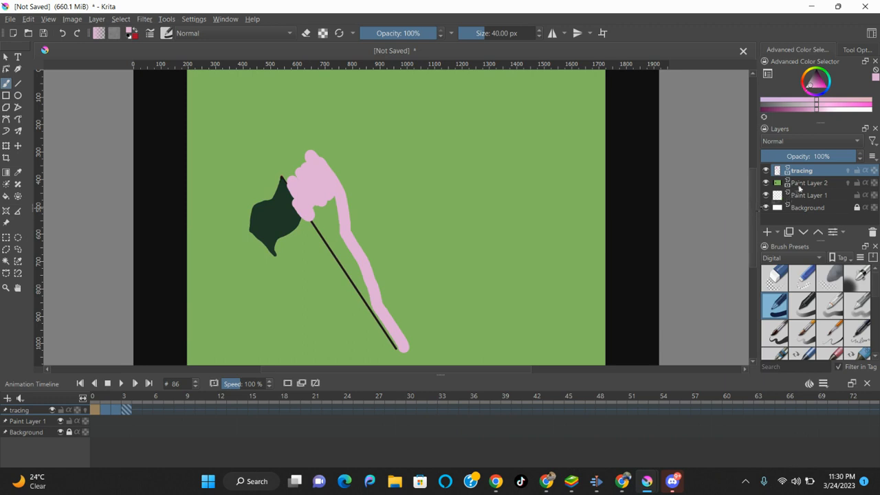
Hide Paint Layer 2 and play back the pink tracing alone on white.
mouse_move(768, 186)
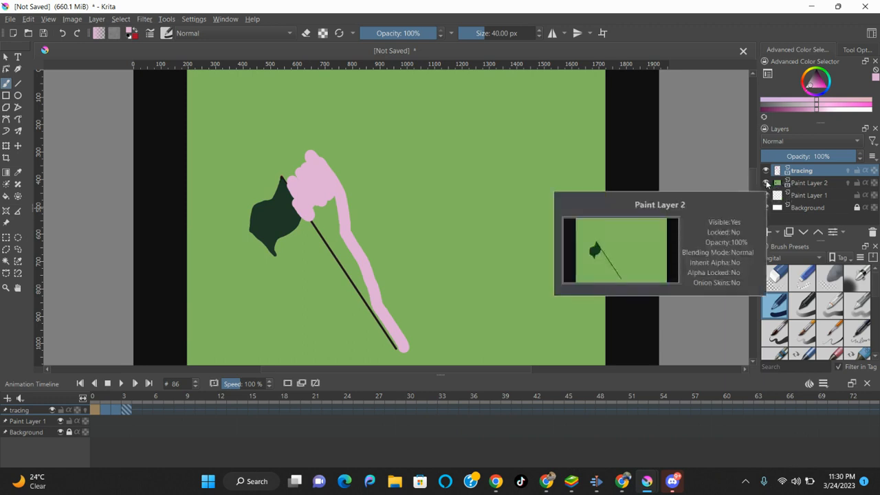
click(767, 183)
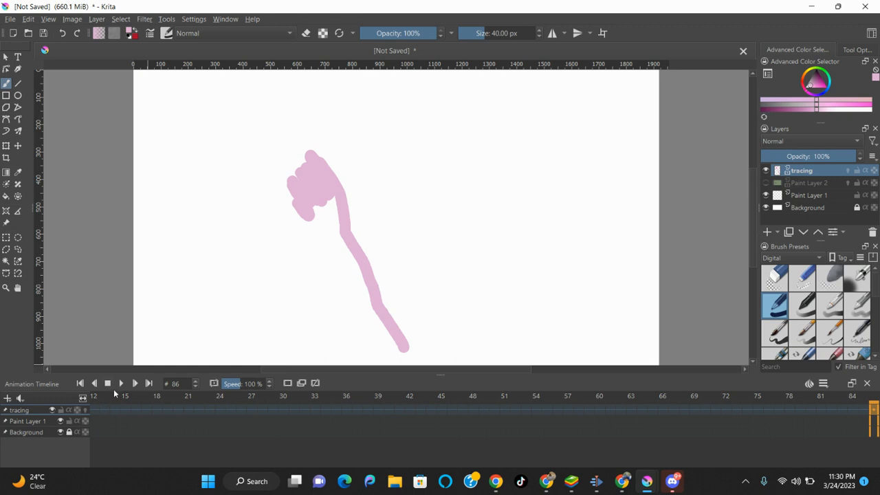
click(120, 383)
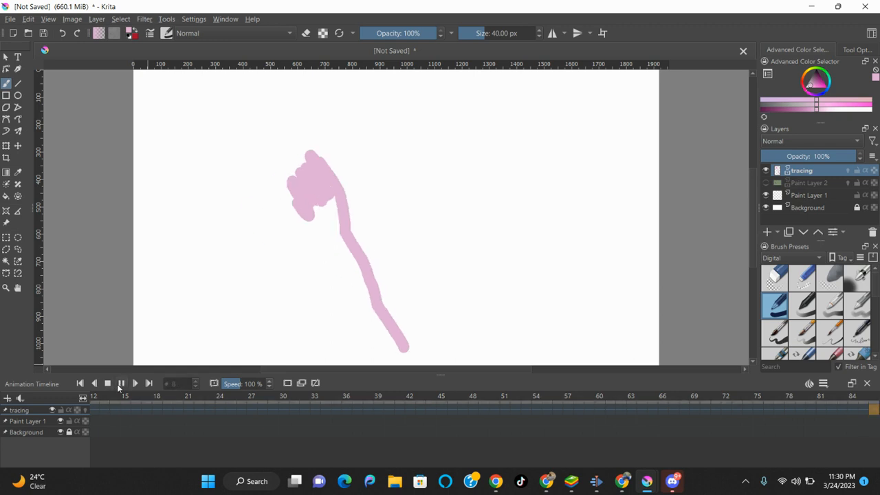
click(121, 383)
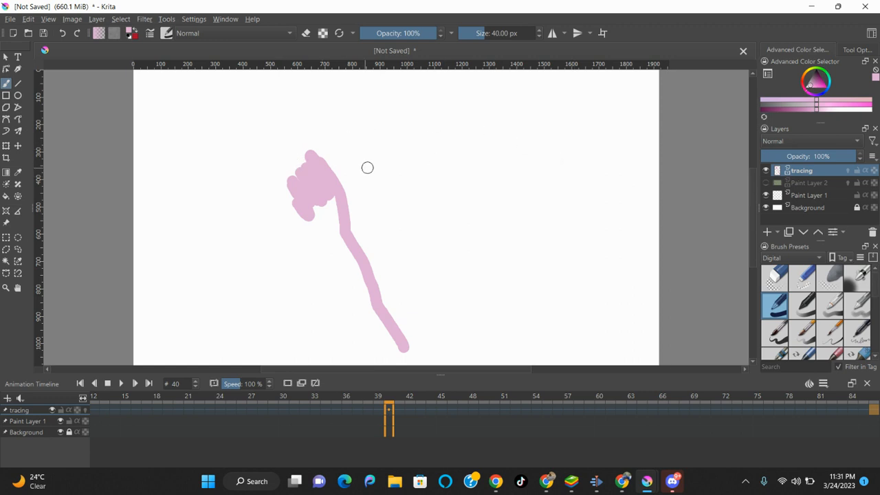
Make Paint Layer 2 visible again, play from frame 12, then return to frame 0.
click(813, 184)
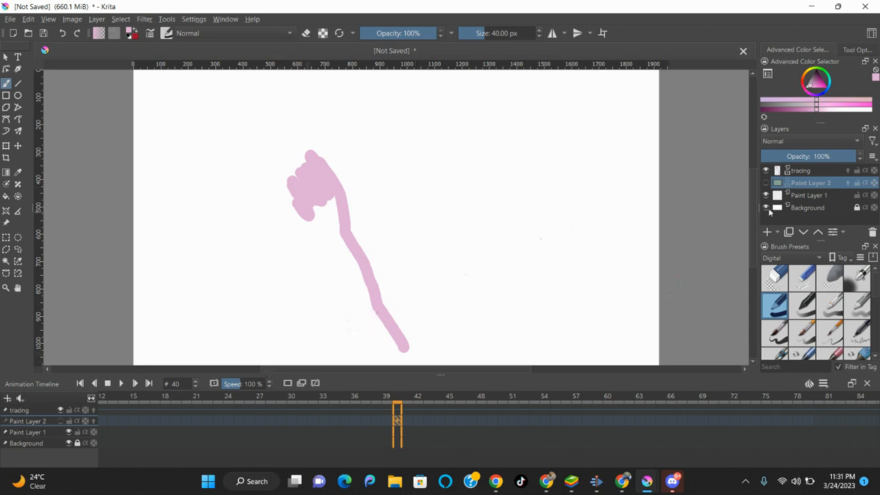
click(766, 182)
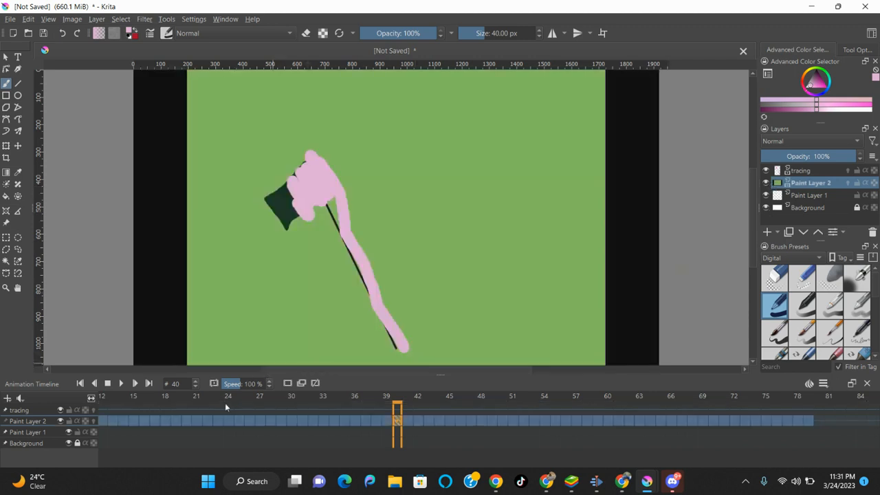
click(103, 416)
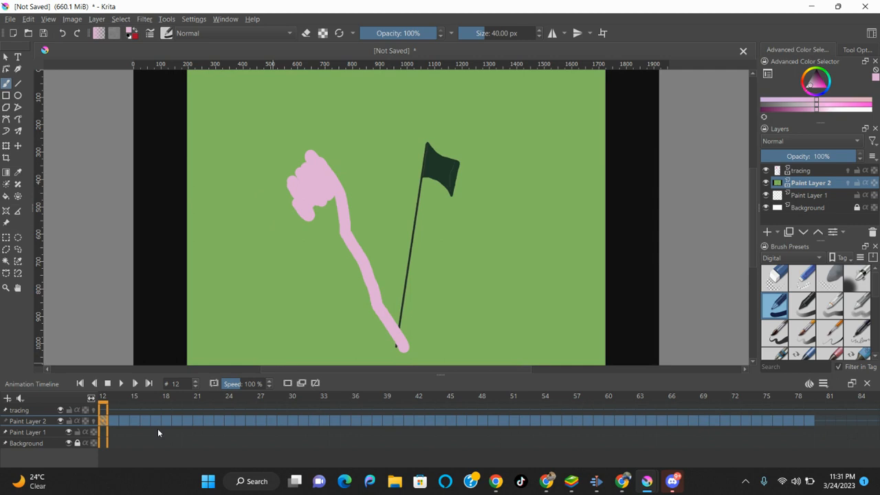
key(space)
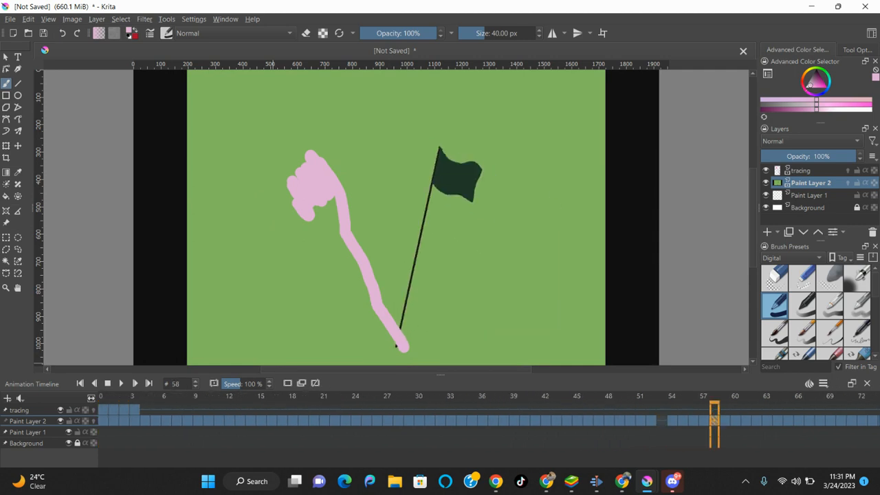
click(102, 421)
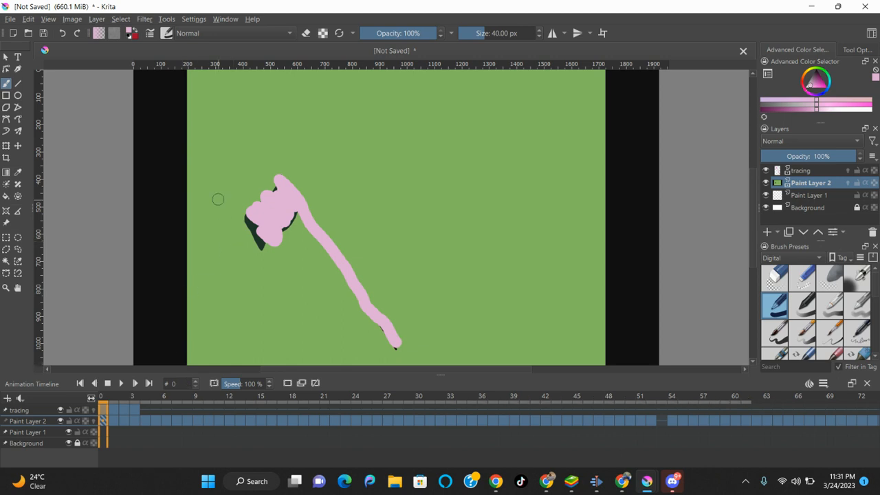
click(11, 20)
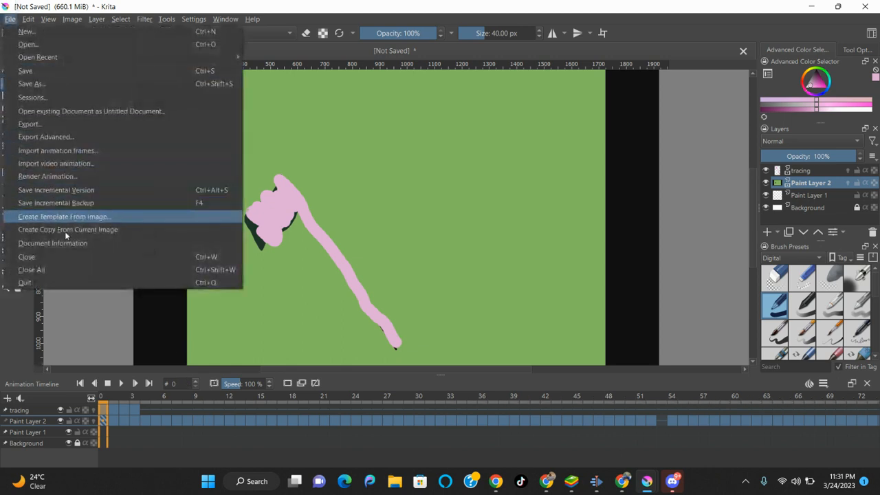
click(95, 175)
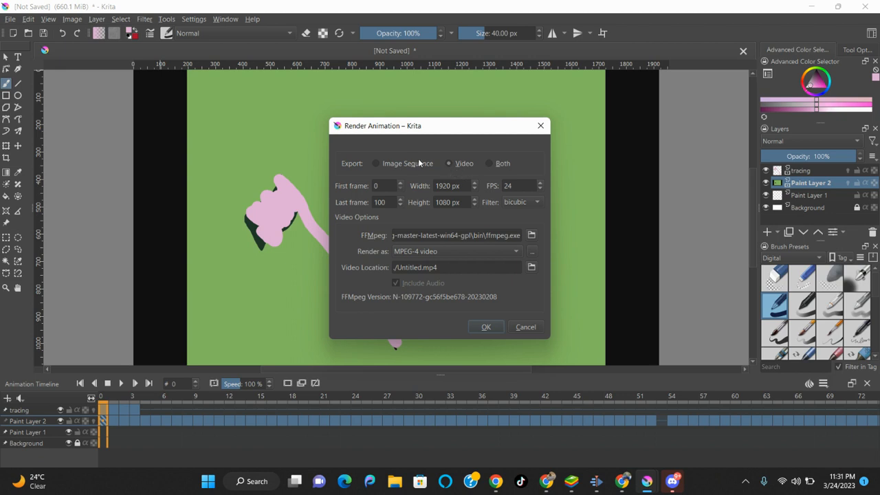
click(375, 163)
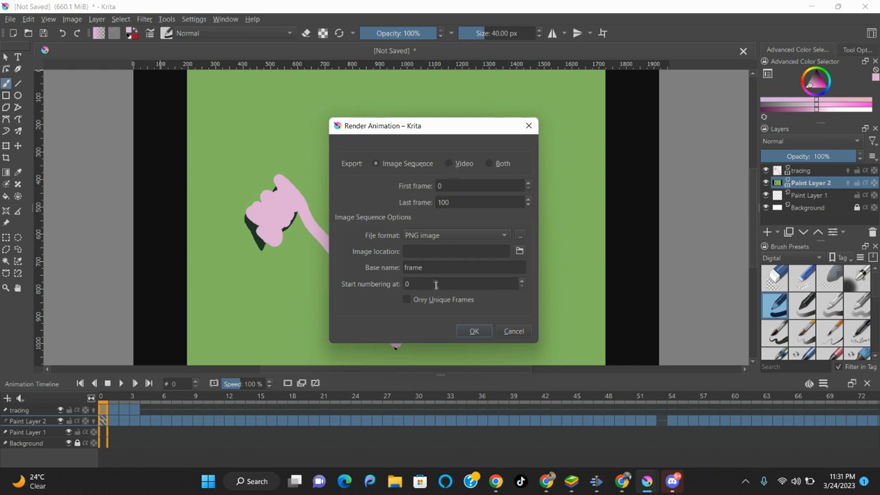
click(449, 164)
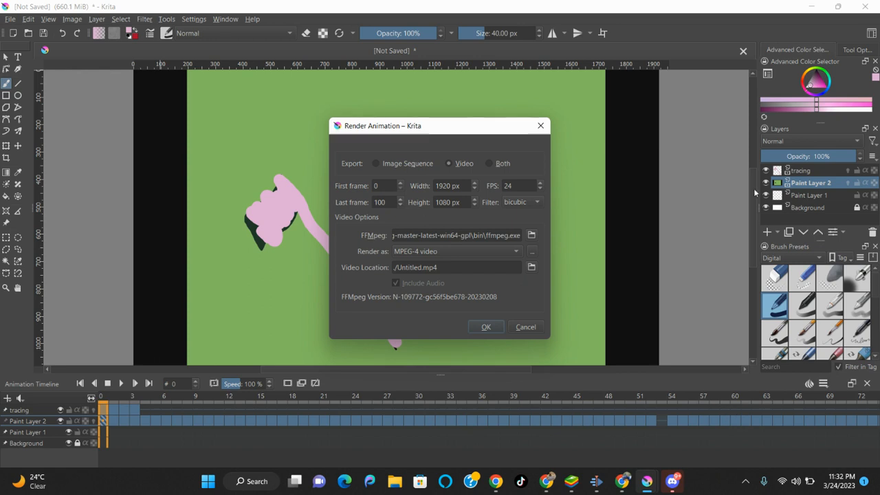
click(547, 122)
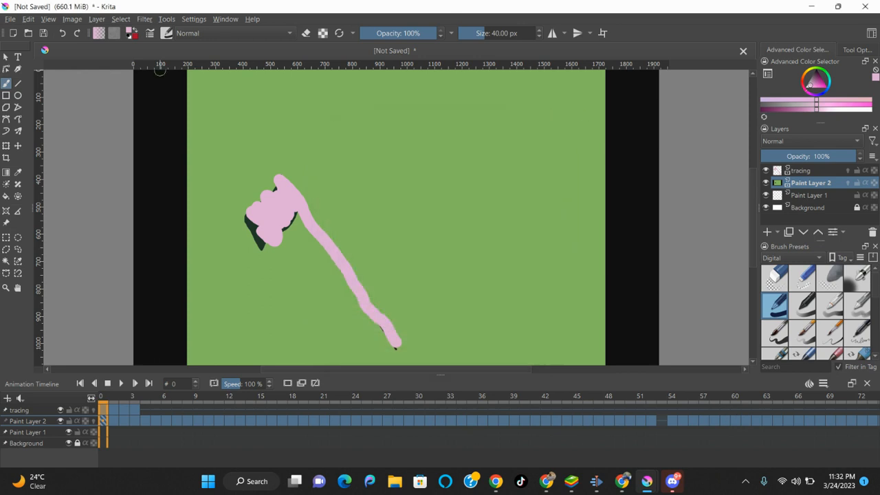
Play back the tracing animation, then bring up the Render Animation dialog.
key(space)
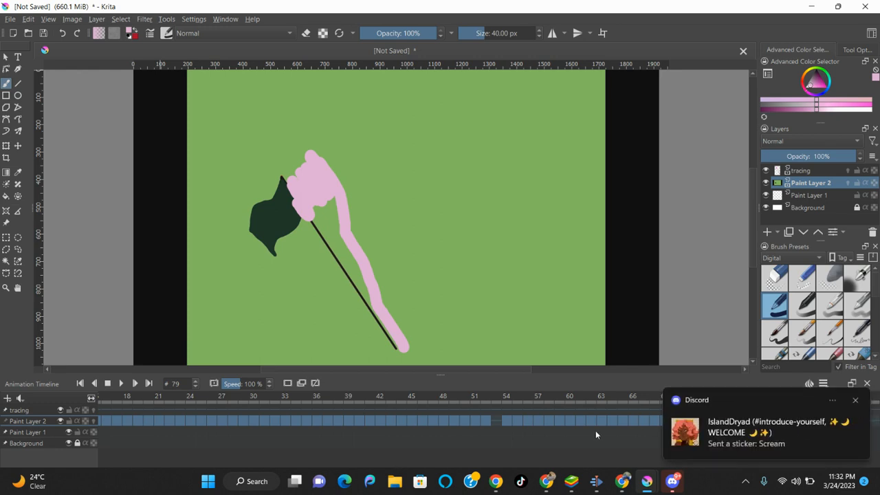
click(11, 19)
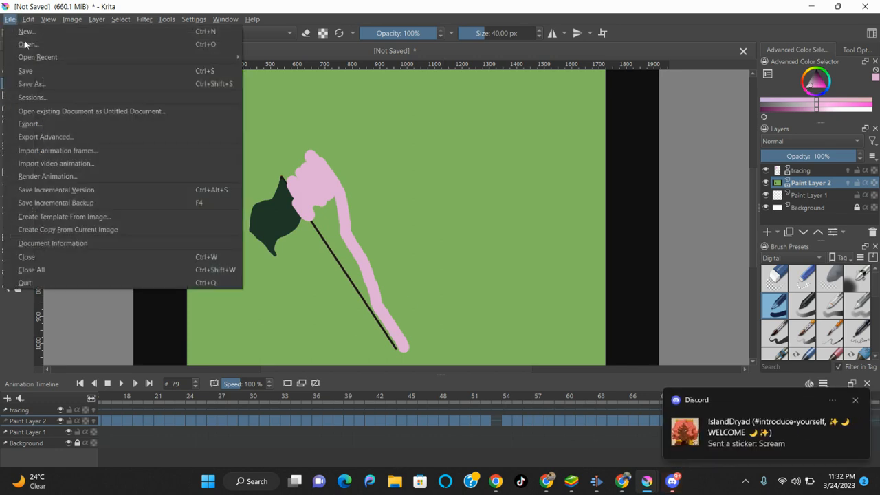
click(91, 176)
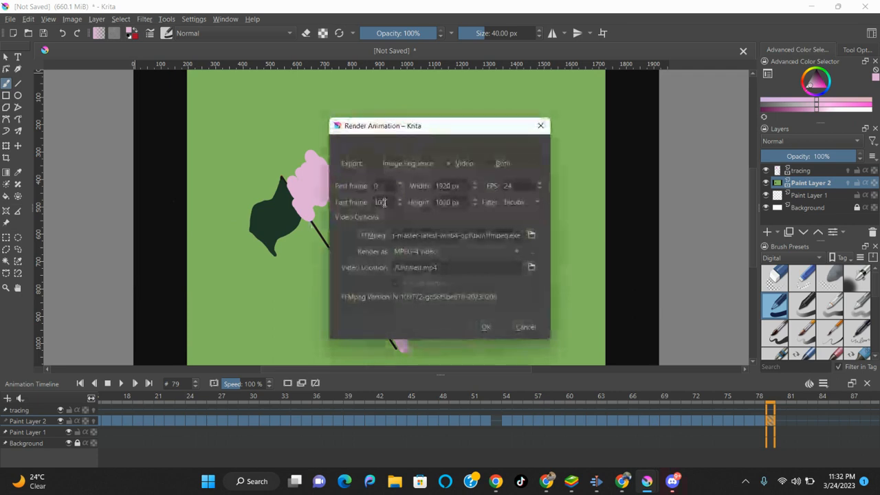
Set the render's Last frame to 3.
key(BackSpace)
text(79)
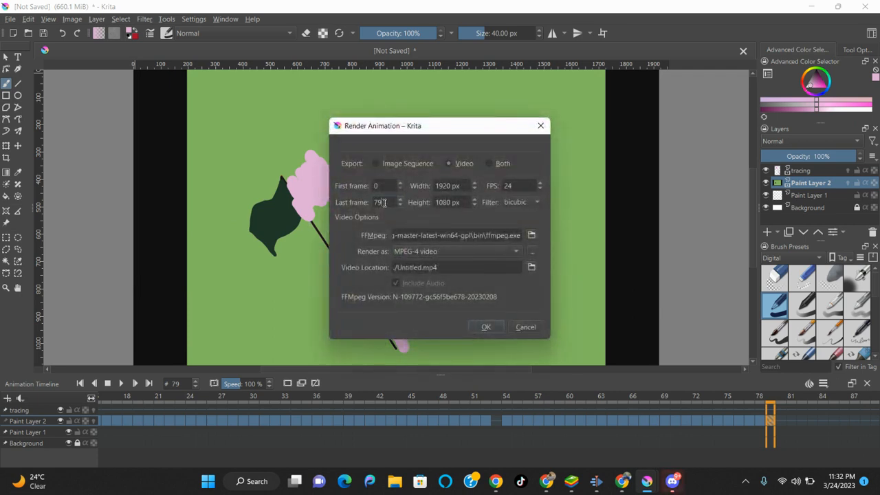
key(BackSpace)
key(BackSpace)
text(3)
Set the video location to the Animation folder on the Desktop.
click(533, 268)
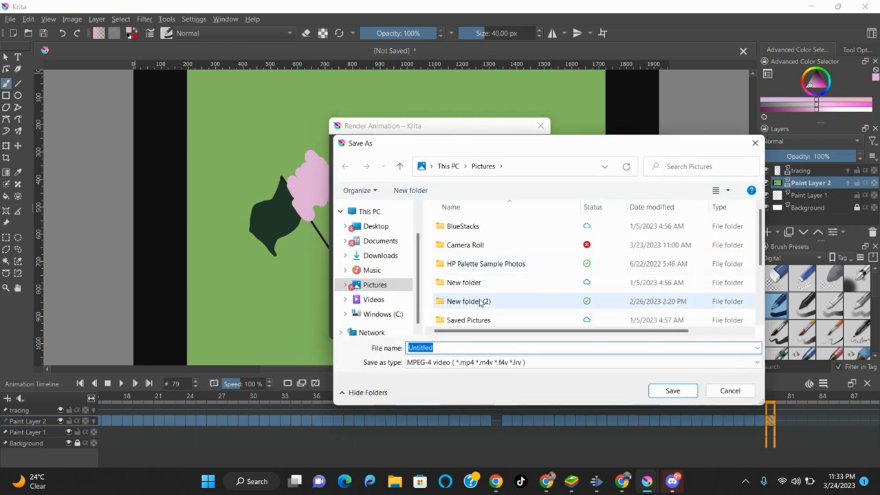
click(399, 229)
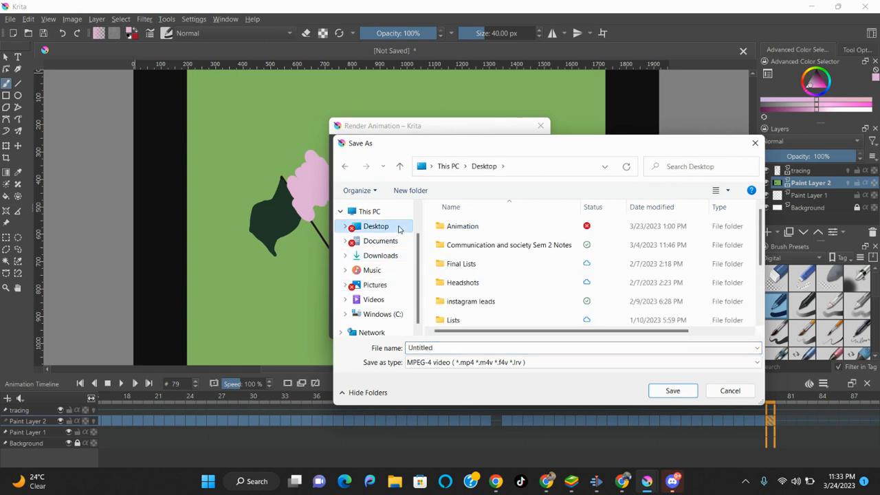
click(464, 231)
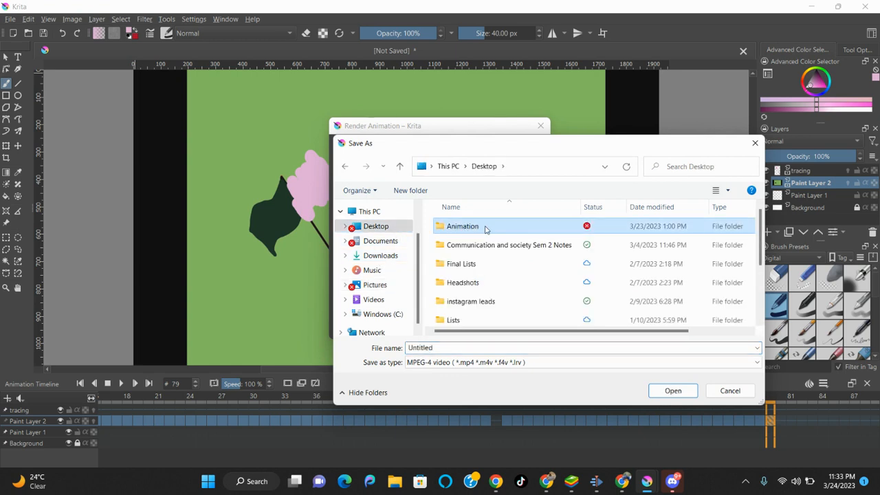
double_click(485, 229)
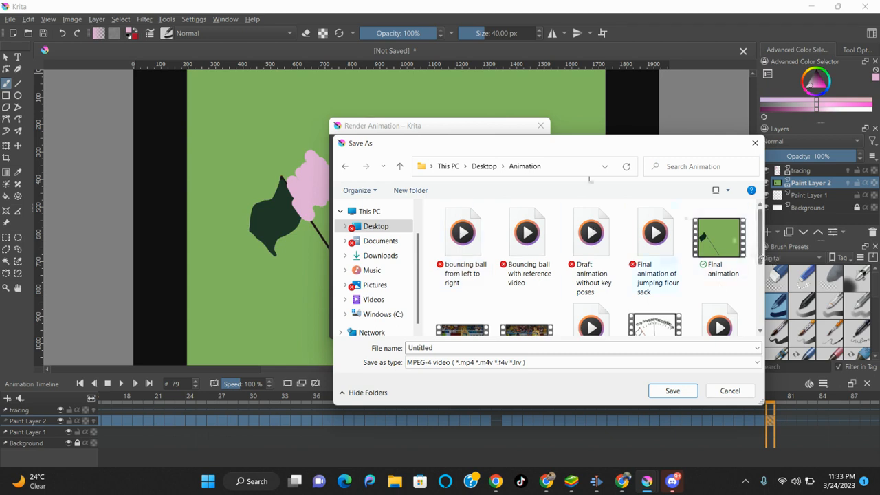
click(346, 165)
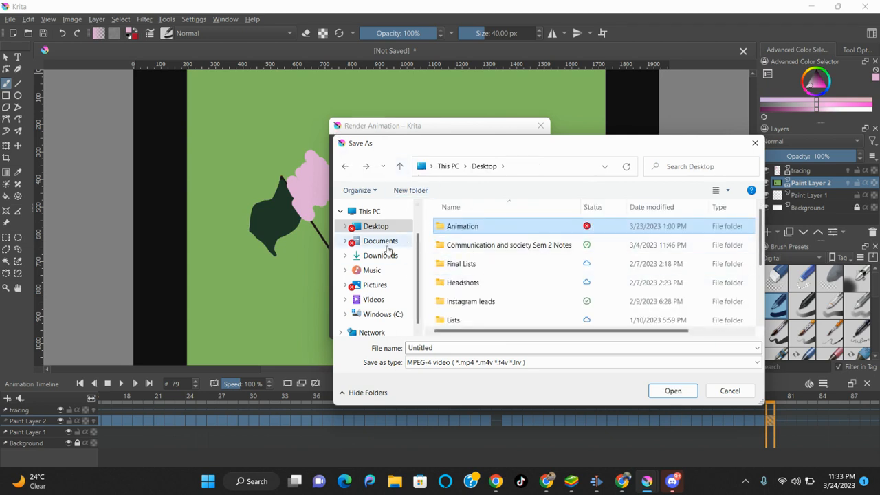
click(385, 244)
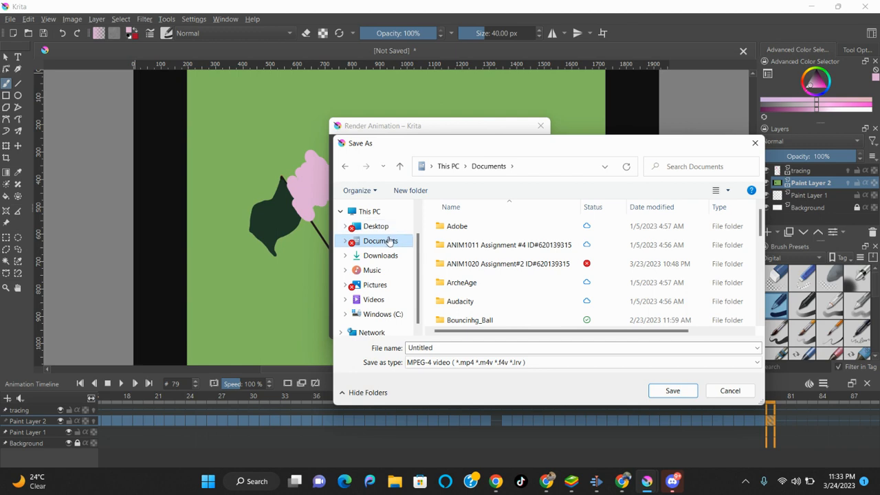
click(388, 229)
double_click(700, 231)
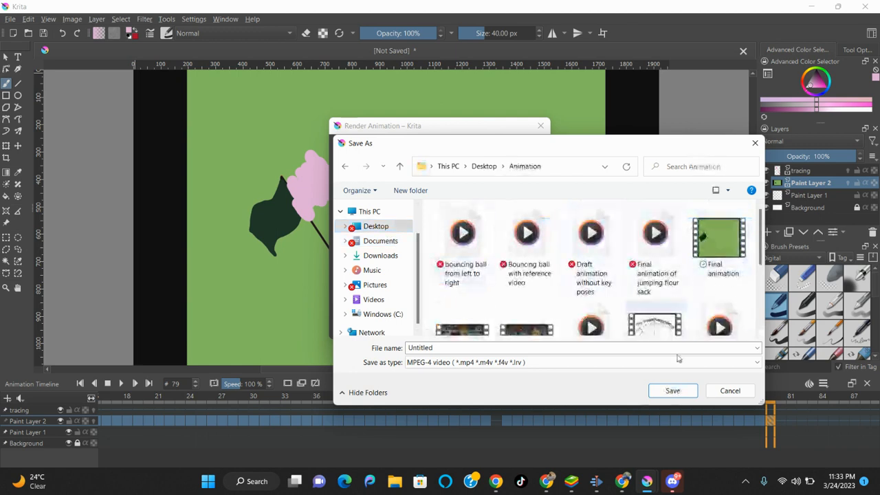
Name the video 'motion Analysis', render the MP4, and close the render settings.
click(593, 348)
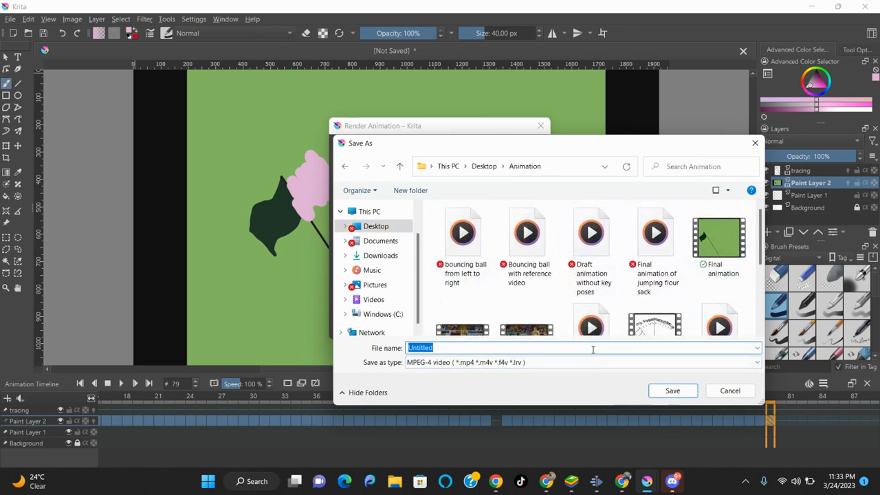
key(BackSpace)
text(motion Analysis)
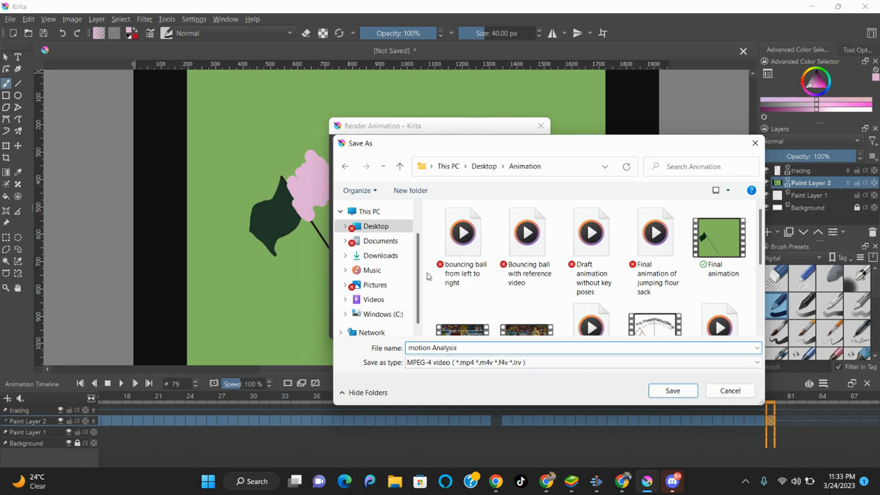
click(665, 393)
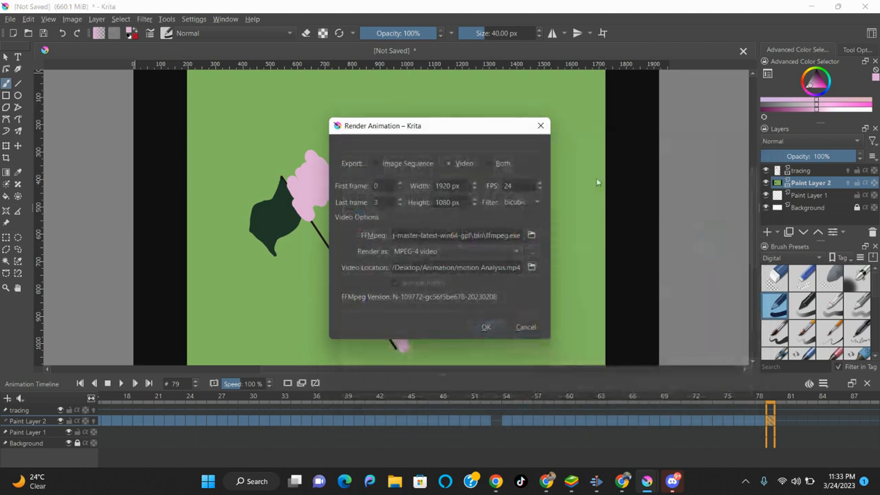
click(540, 125)
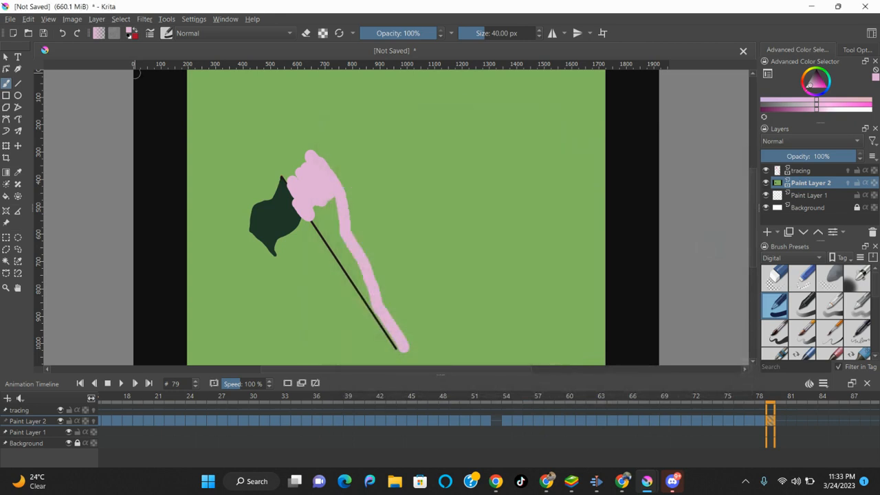